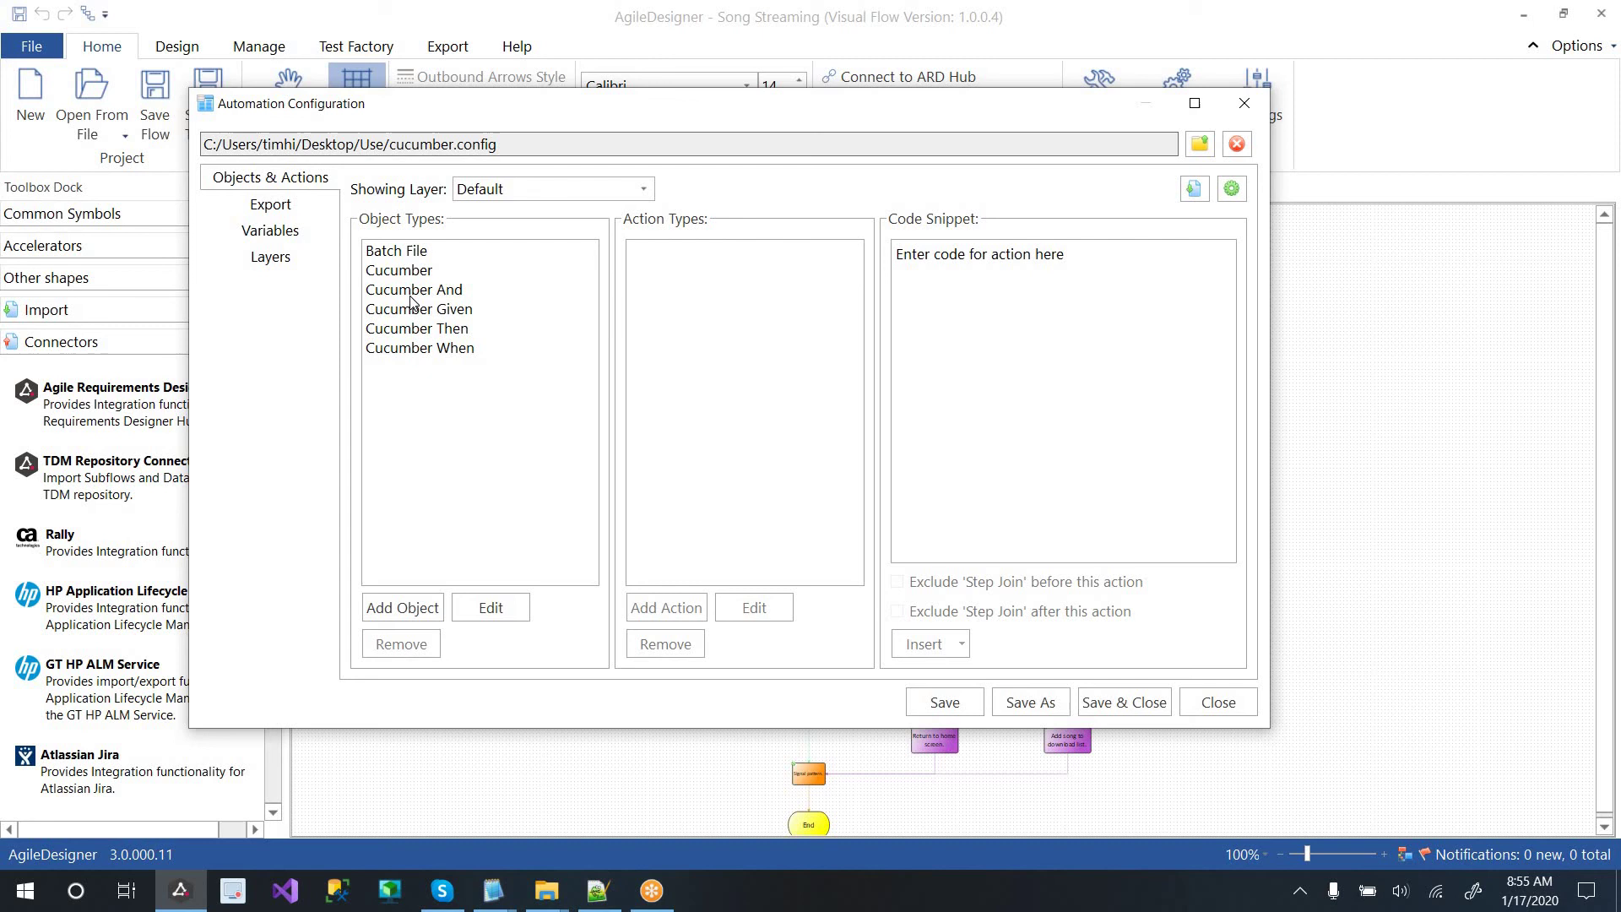
Step: Select Cucumber And to show its three actions and its AndNotes code snippet
click(477, 308)
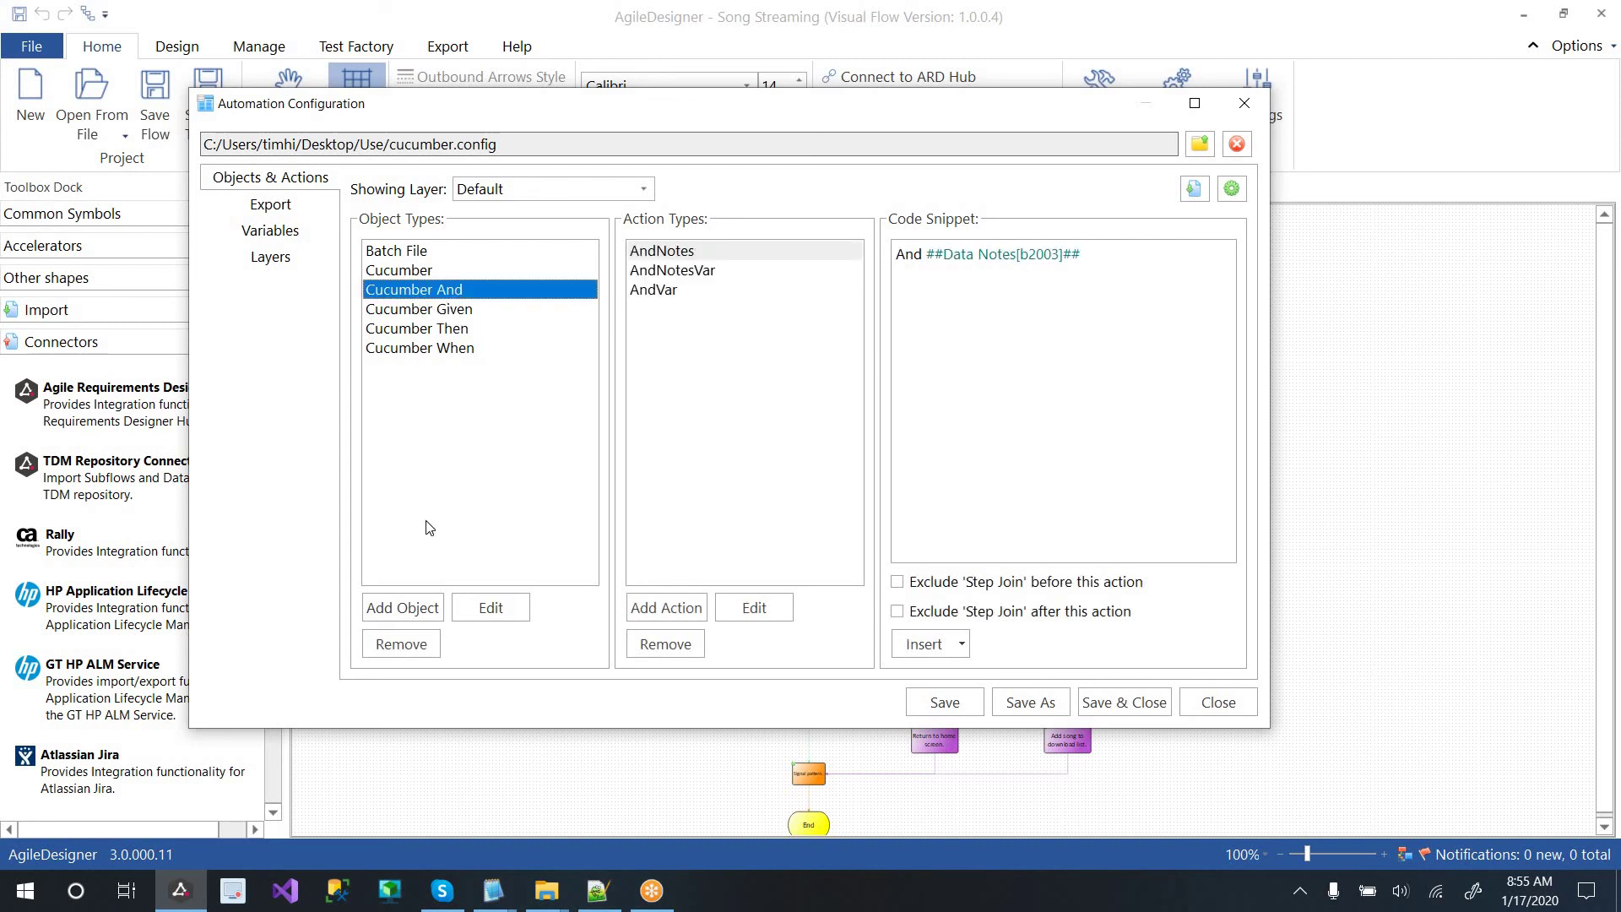
Step: Add a Test object type with a ClickButton action
click(405, 610)
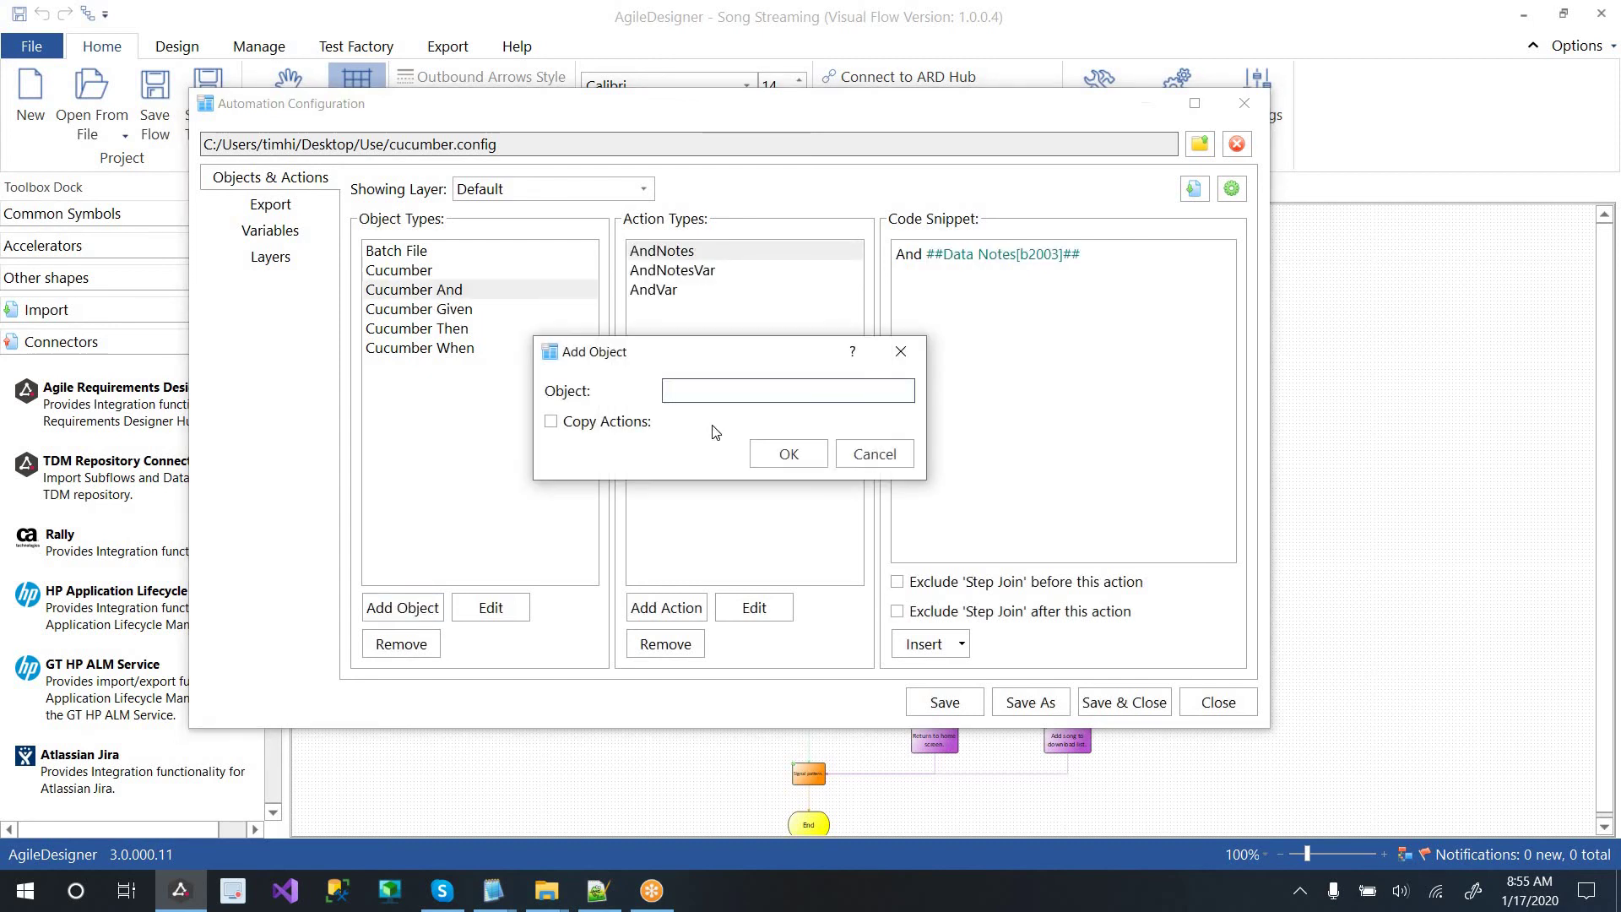
text(Test)
click(789, 458)
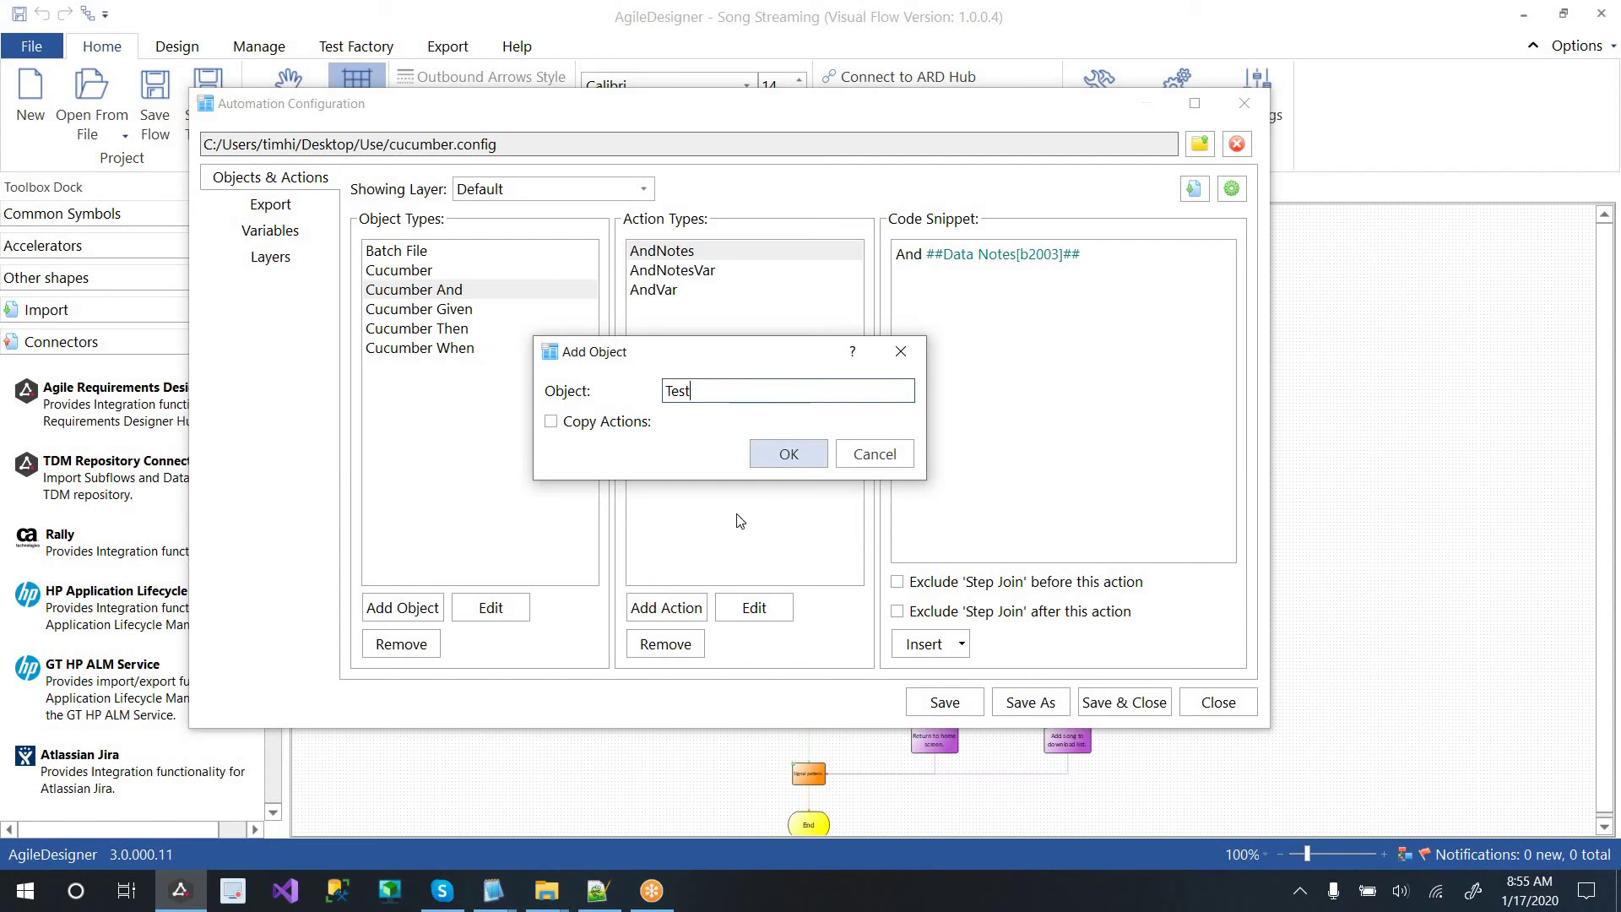
click(670, 608)
text(Clic)
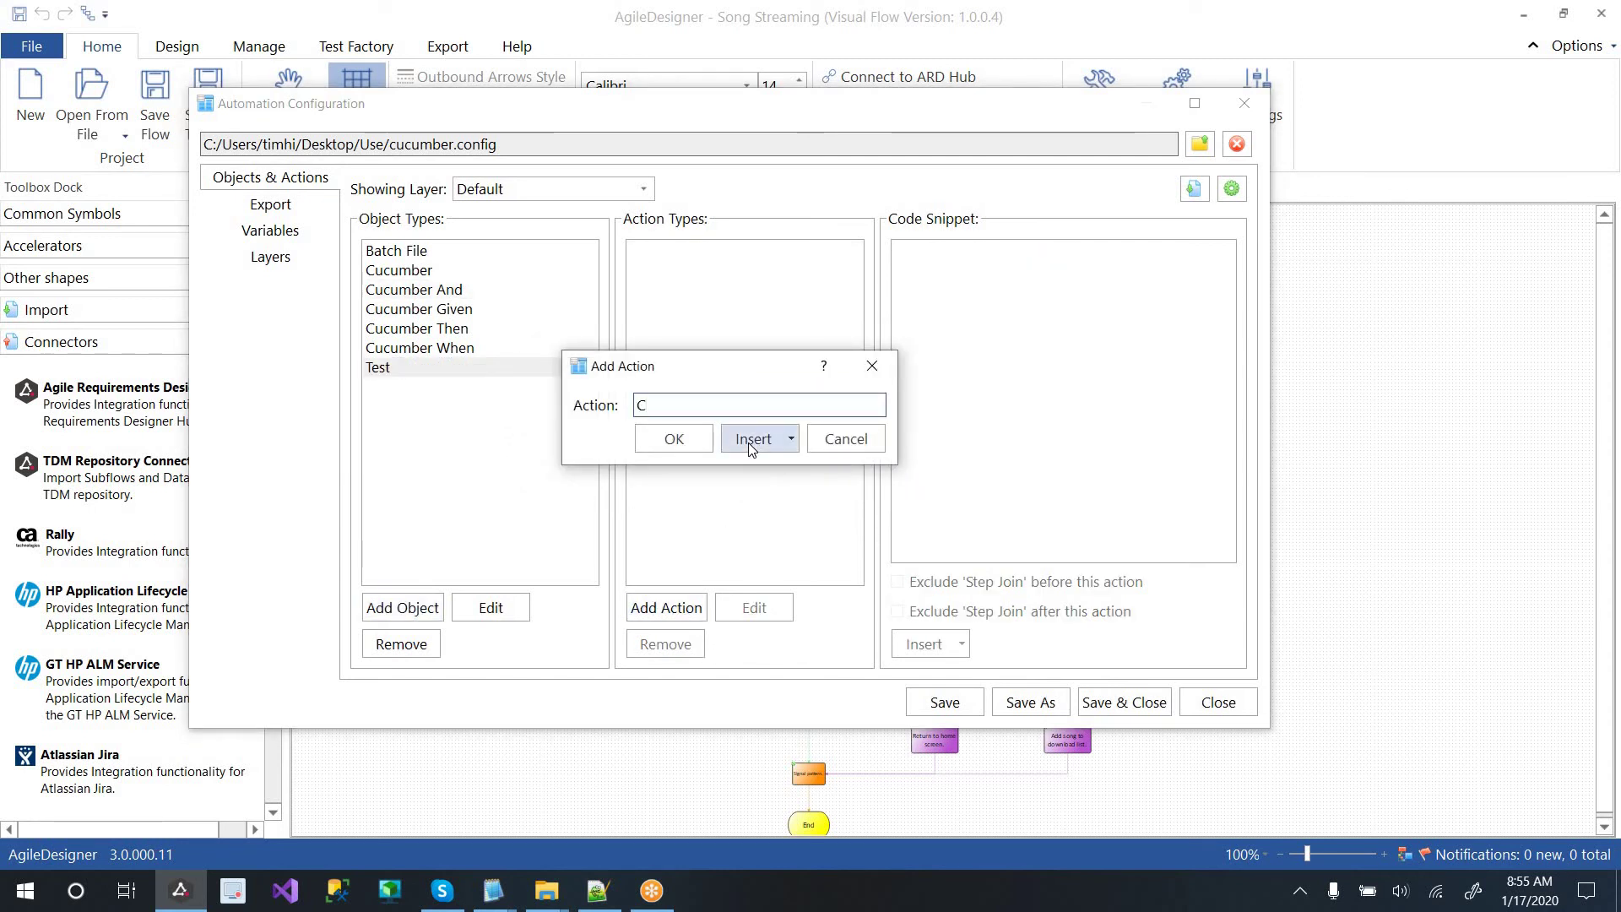
text(kButton)
click(678, 440)
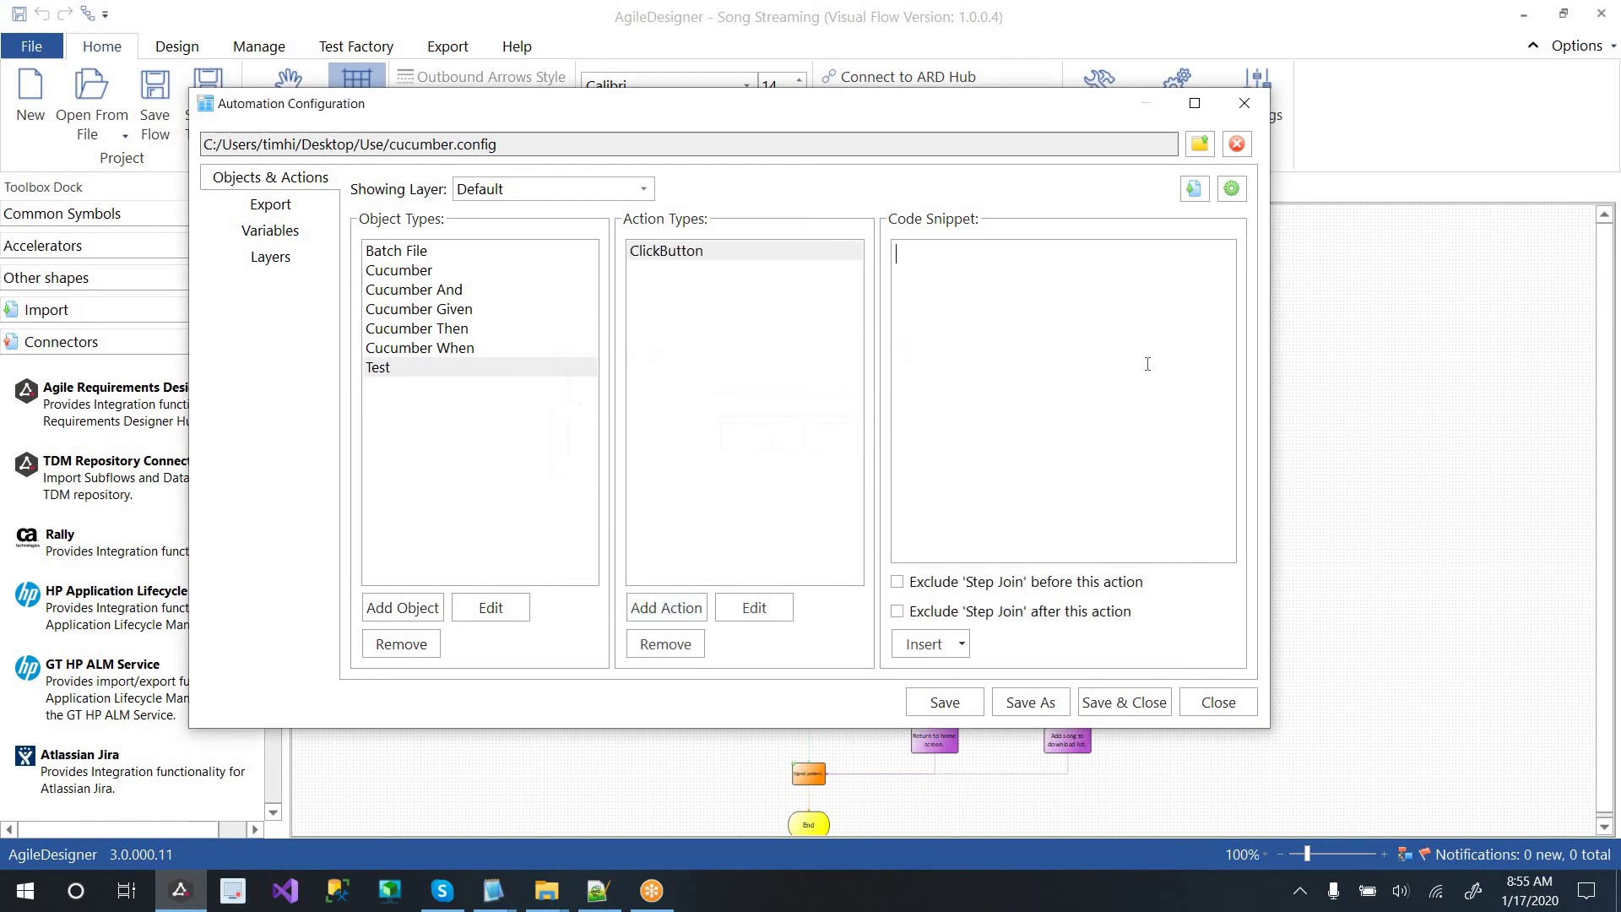
click(1149, 357)
text("Sha)
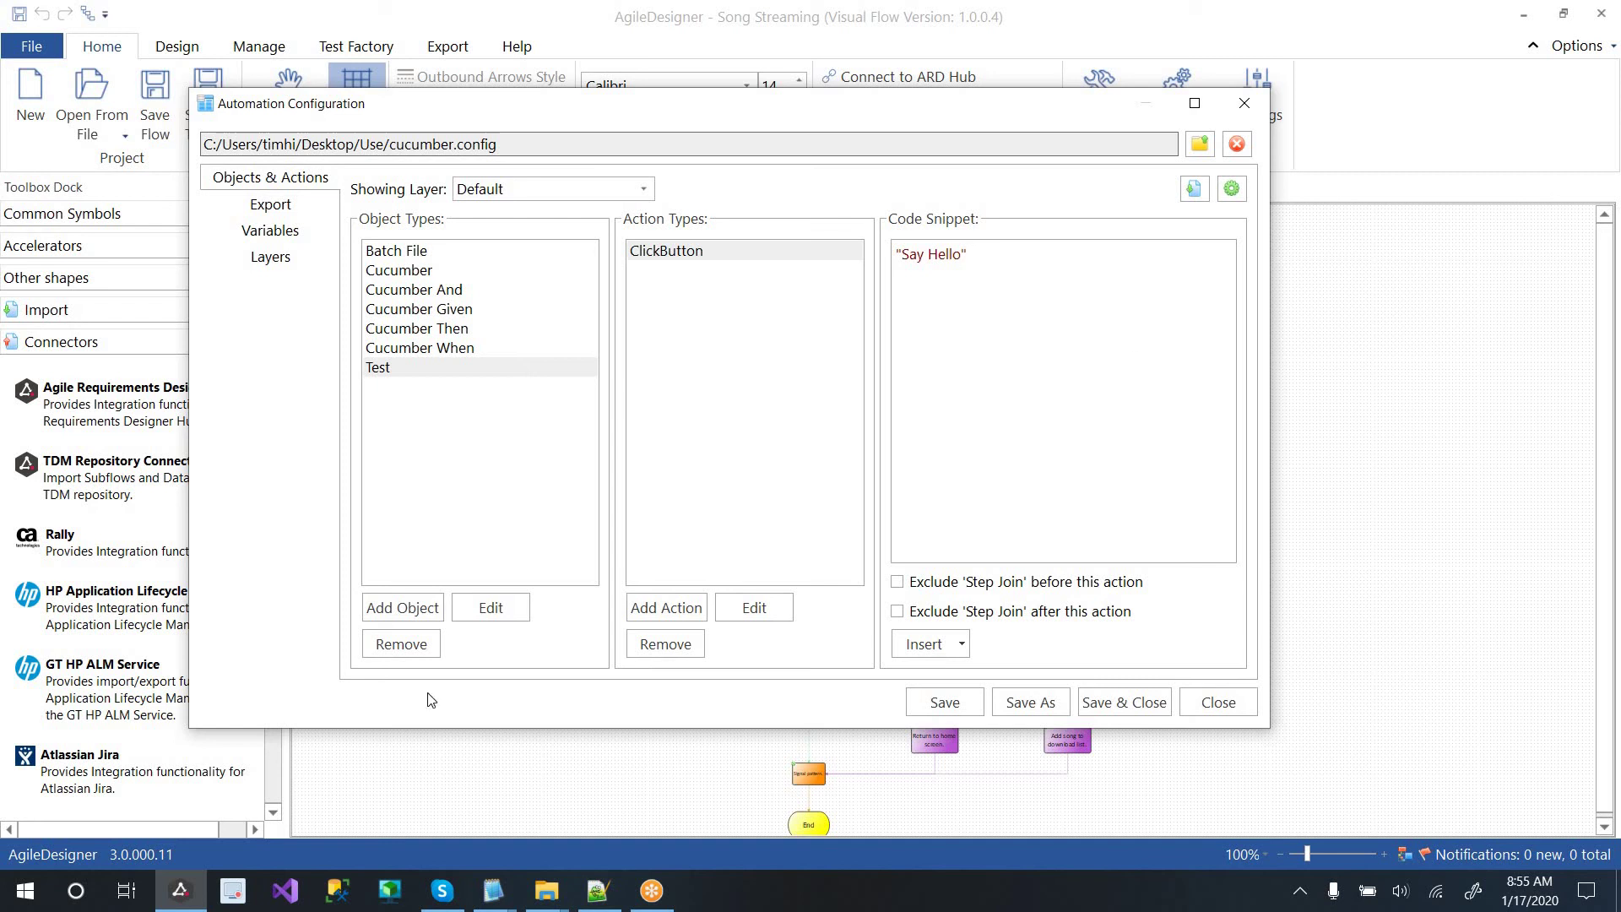
Step: Remove the Test object type and browse the Cucumber When, Then and And objects' actions
click(692, 652)
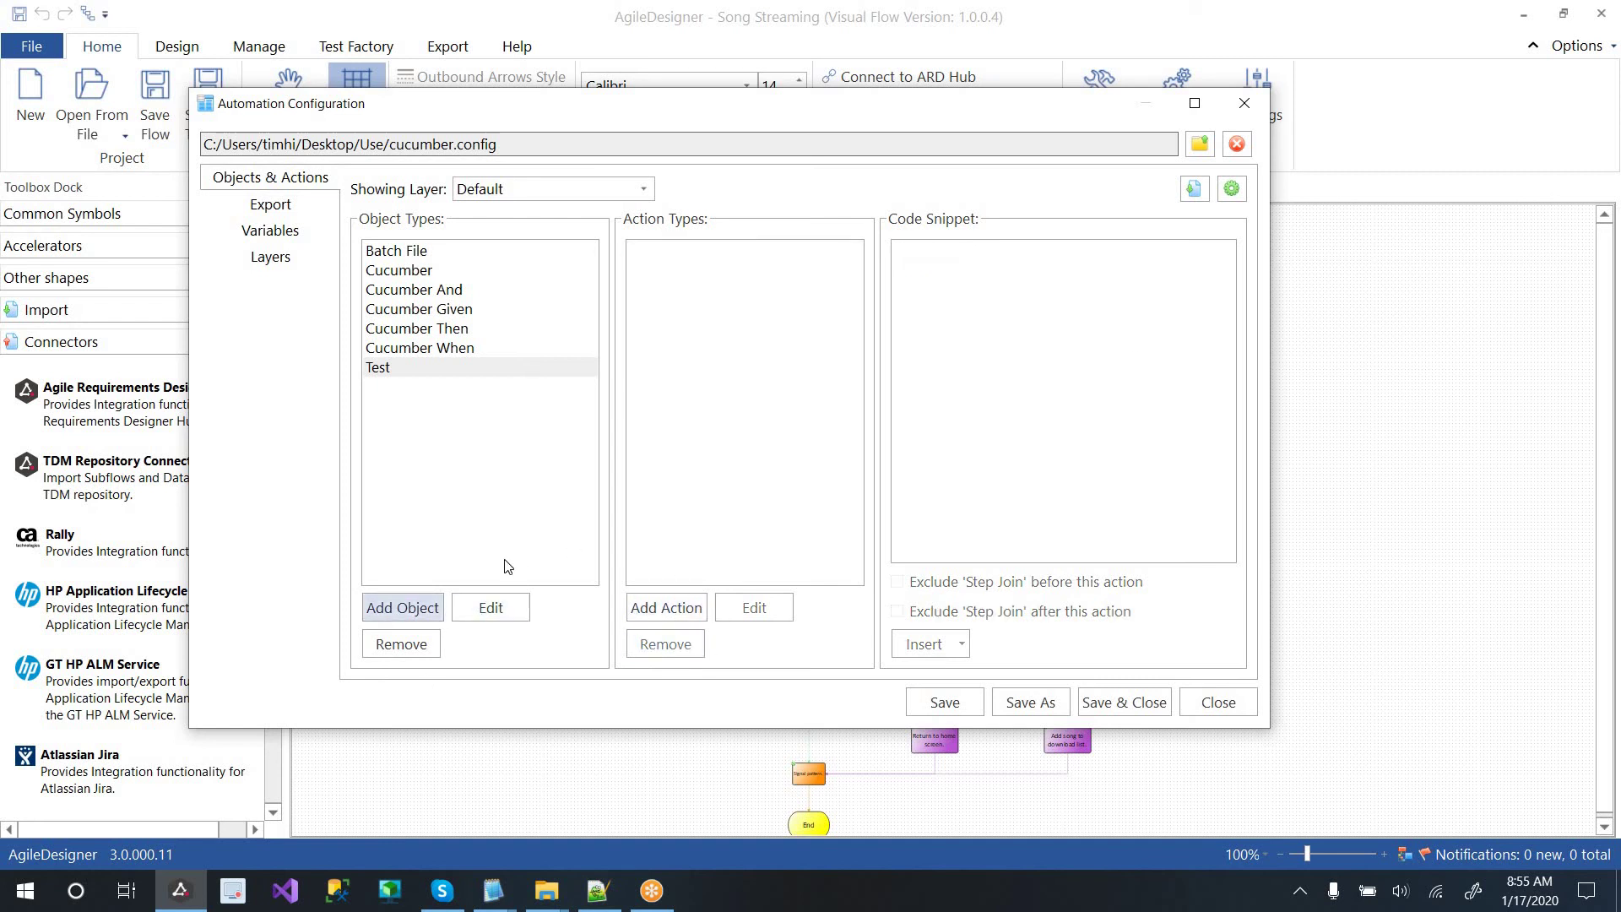
click(419, 649)
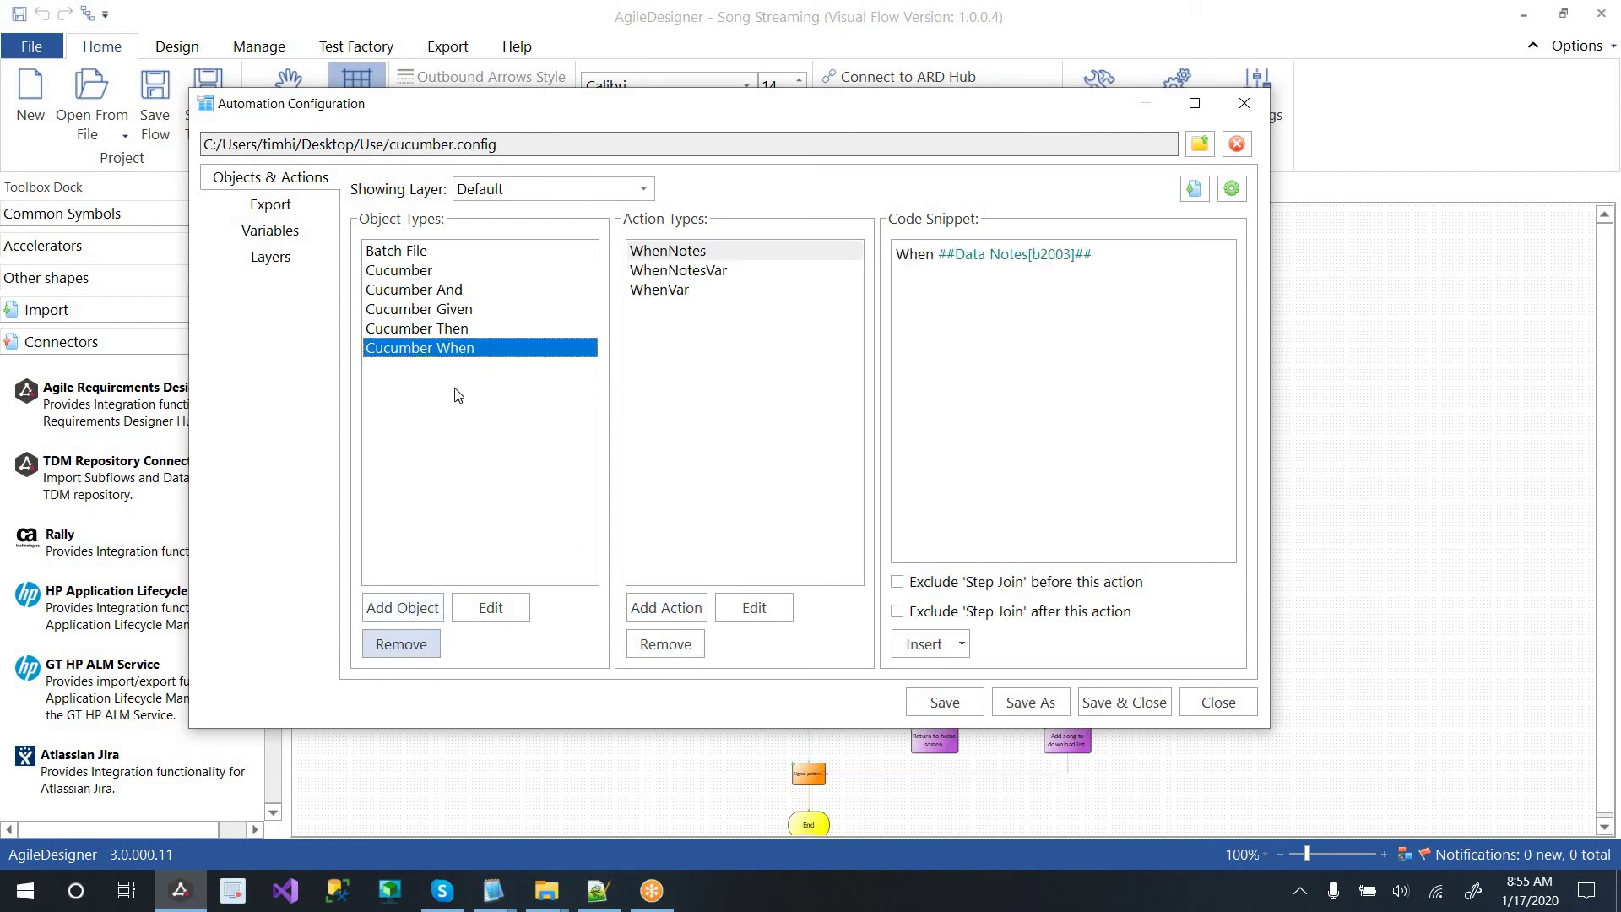
click(500, 328)
click(493, 289)
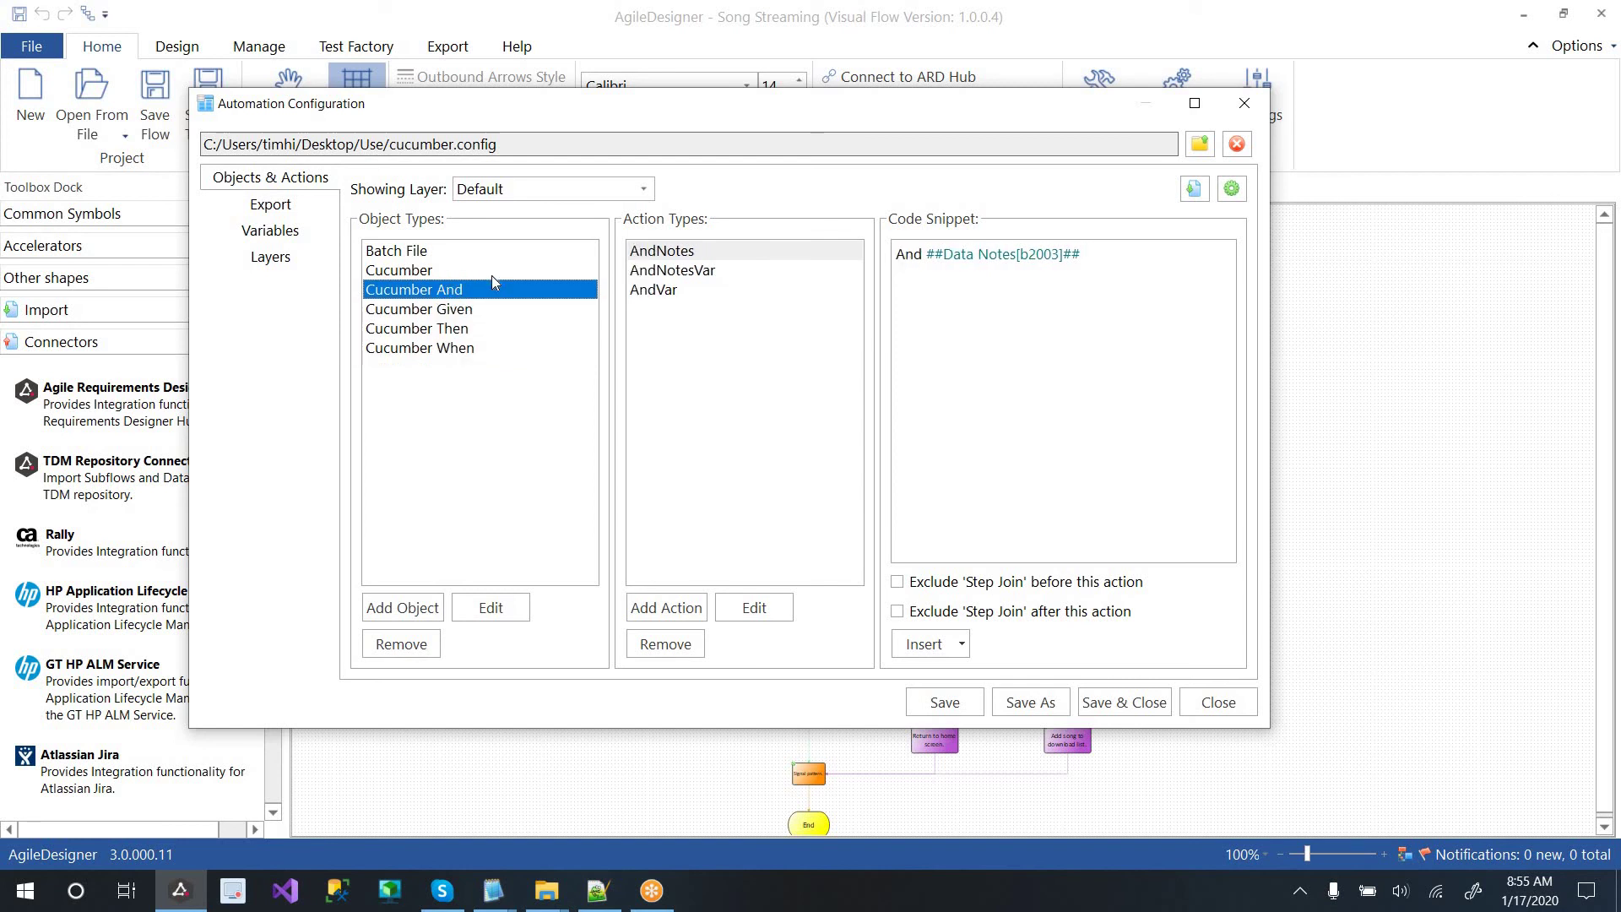
click(492, 272)
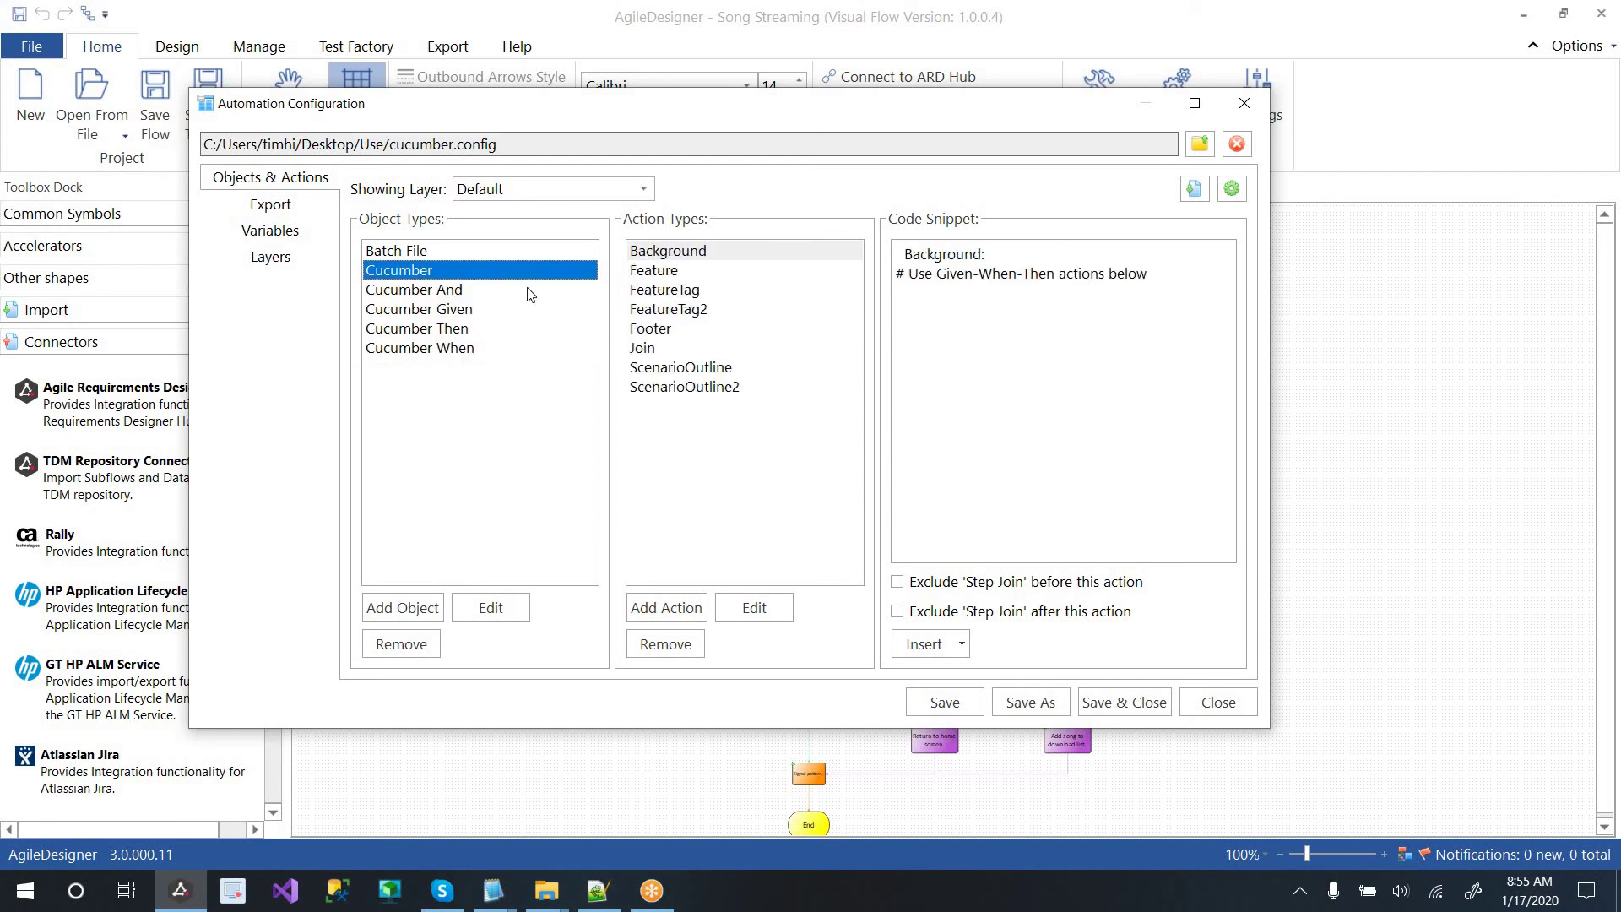
click(520, 292)
click(498, 328)
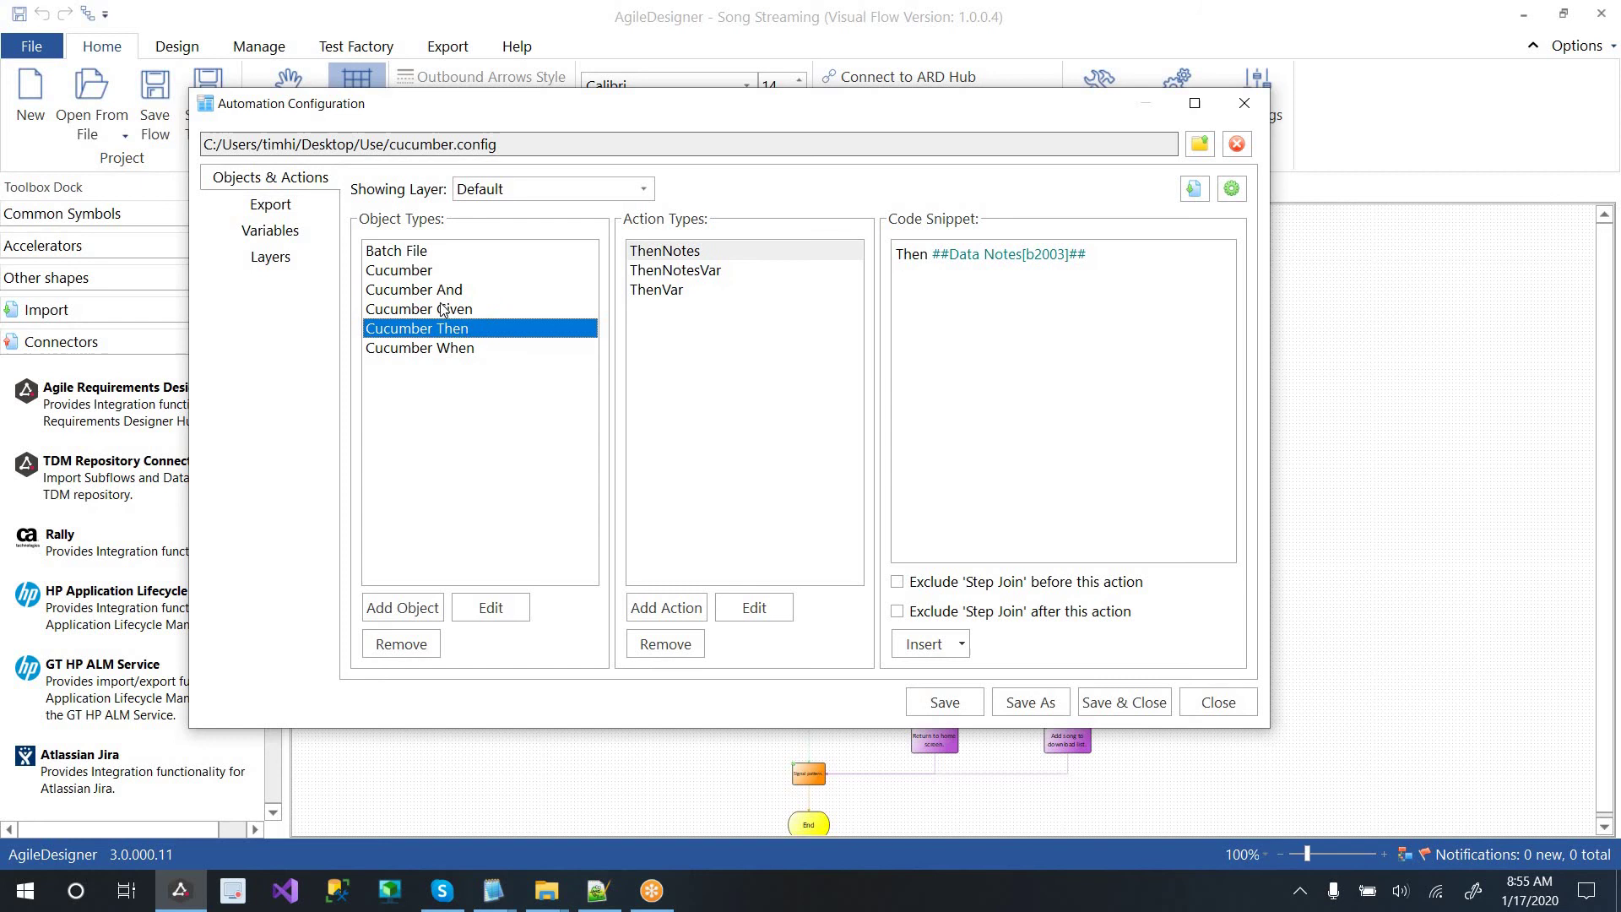
click(544, 288)
Step: Review the AndNotes, AndNotesVar and AndVar snippets, then close the automation configuration
click(671, 259)
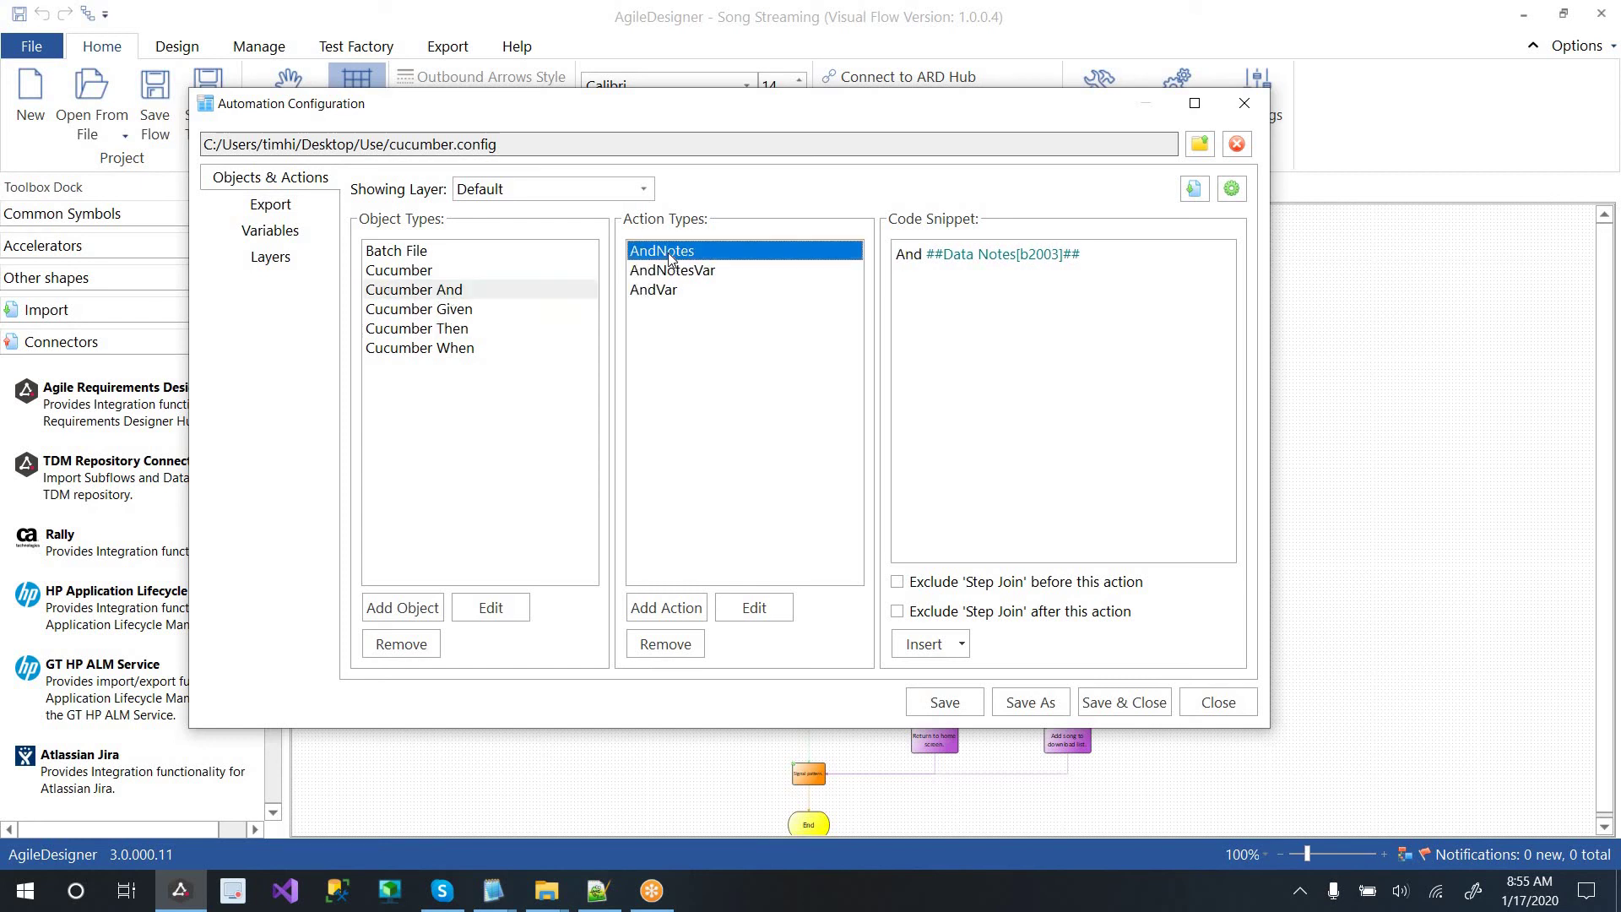
click(973, 254)
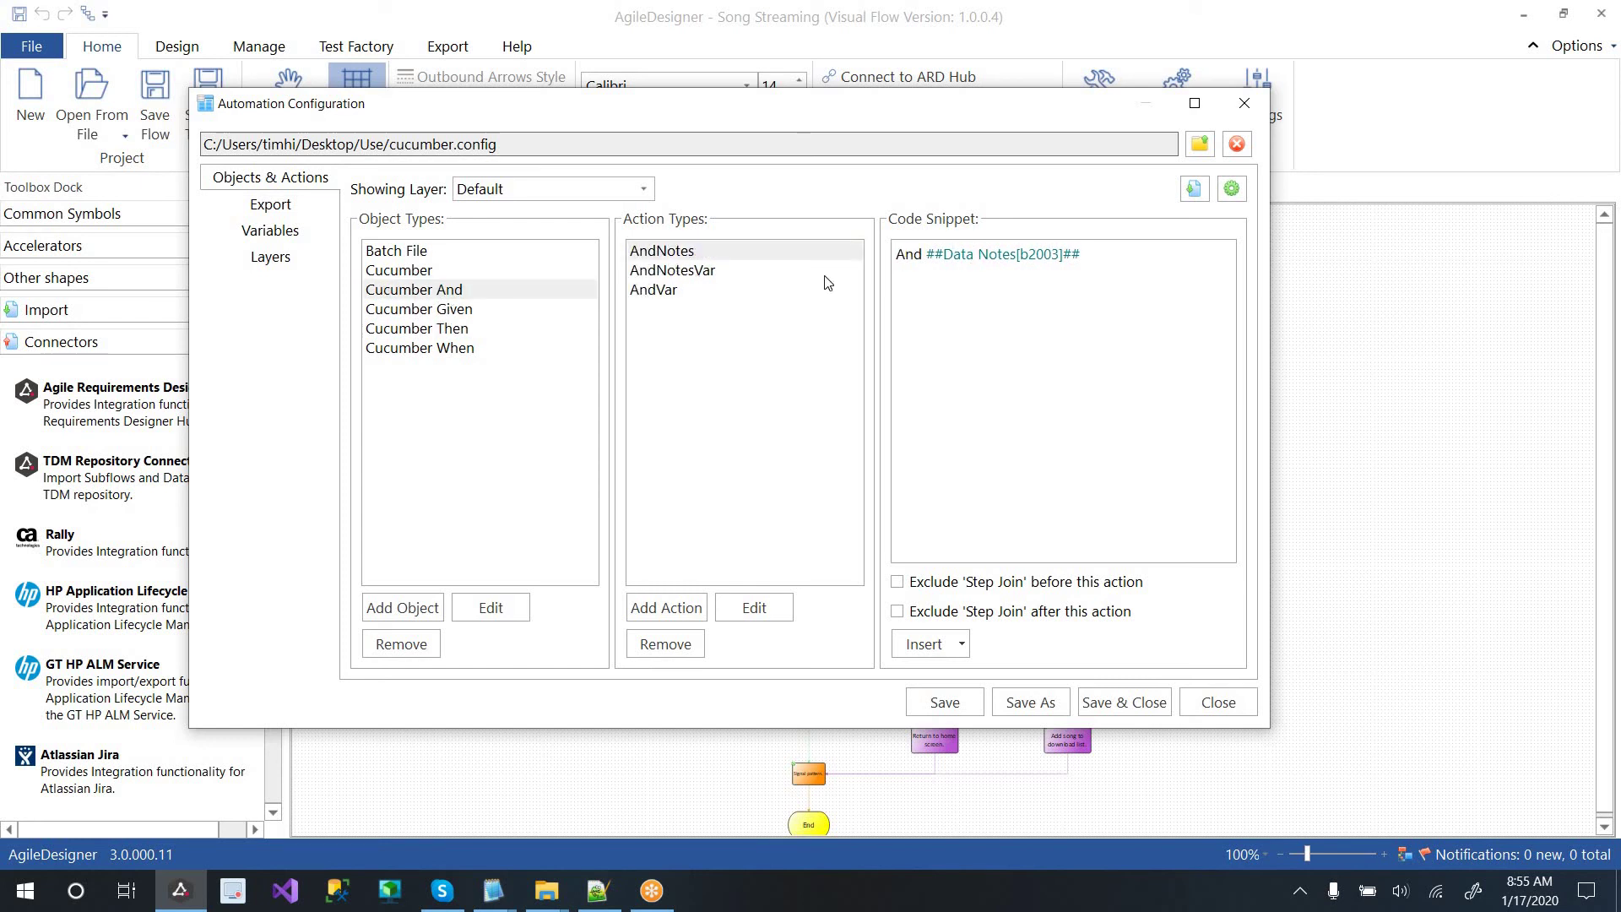
click(728, 269)
click(696, 290)
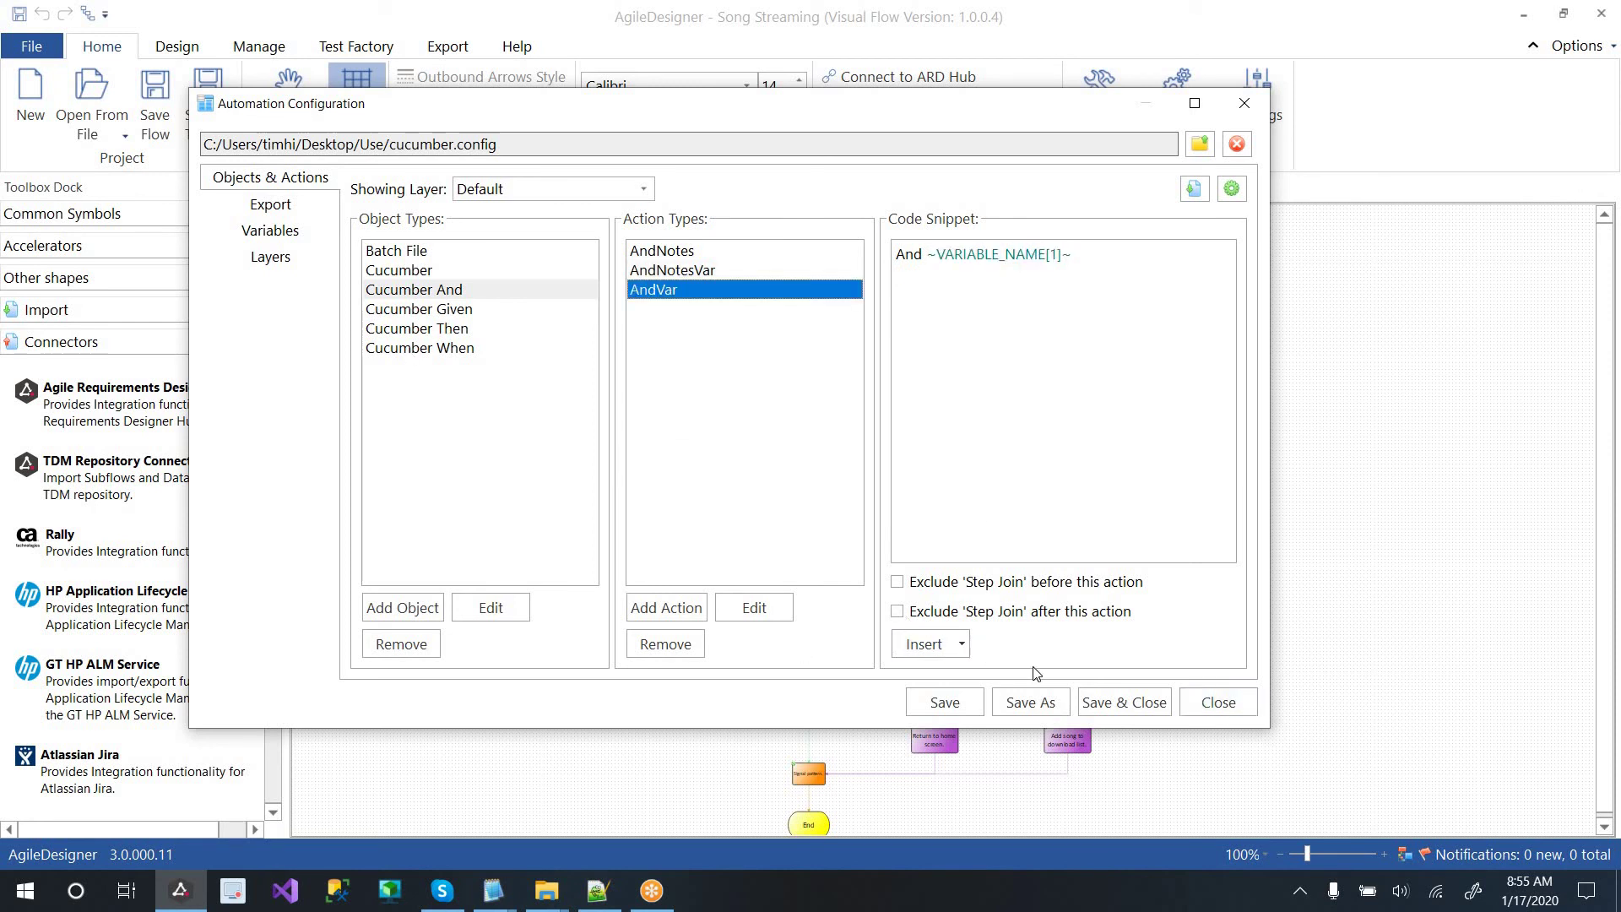
click(1217, 703)
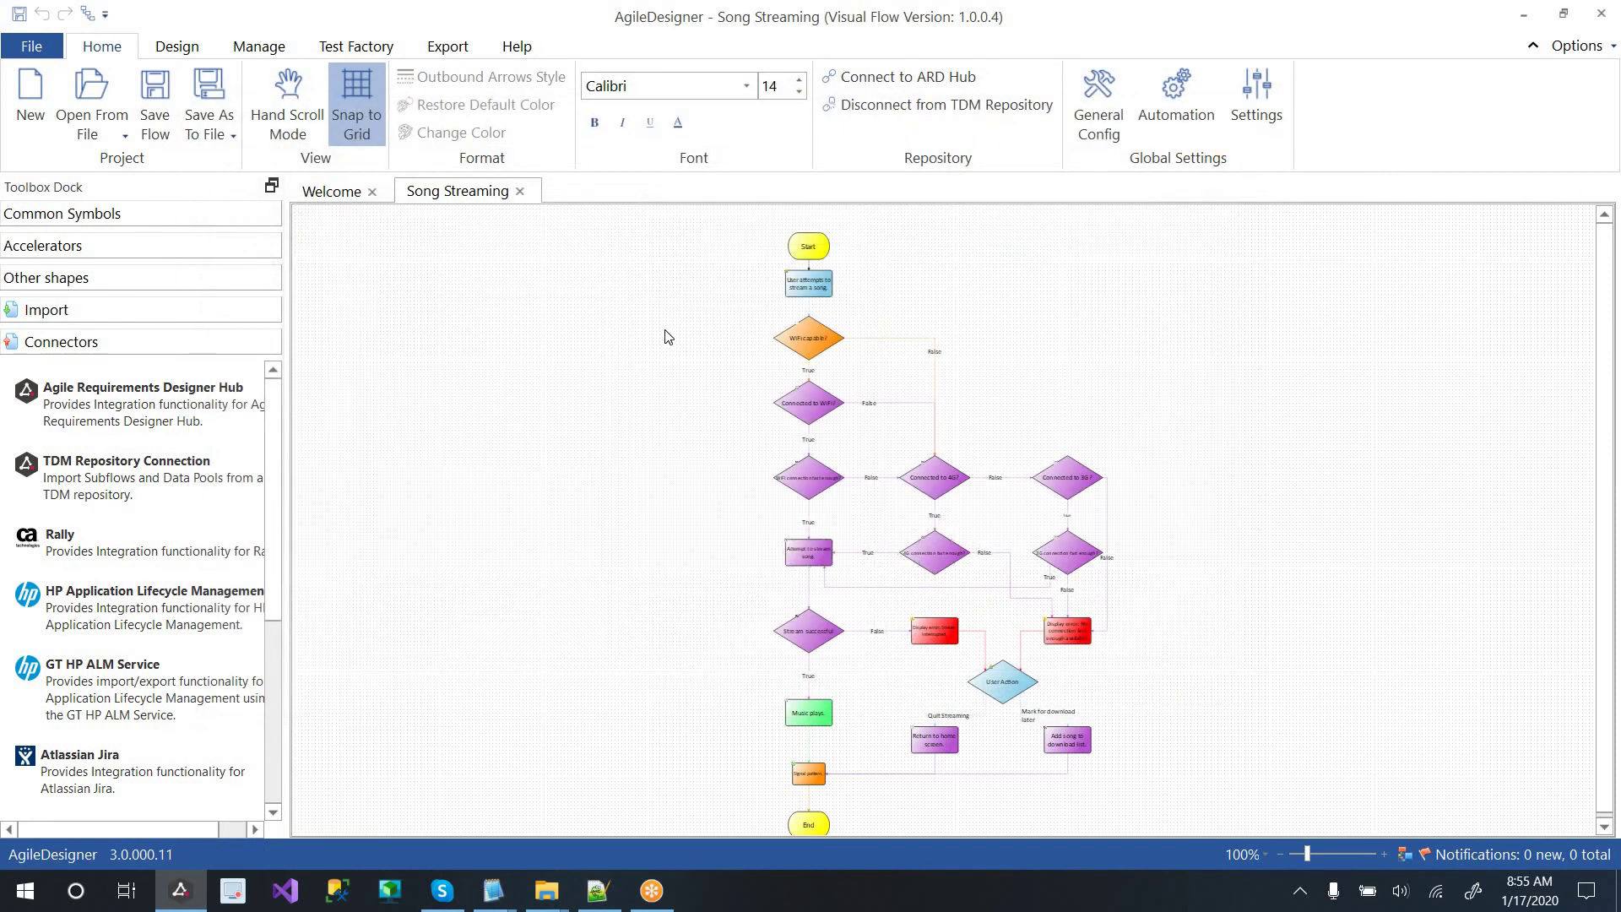
Step: Zoom the Song Streaming flowchart in to 180% near its Start block
click(1384, 855)
click(1384, 854)
click(1385, 855)
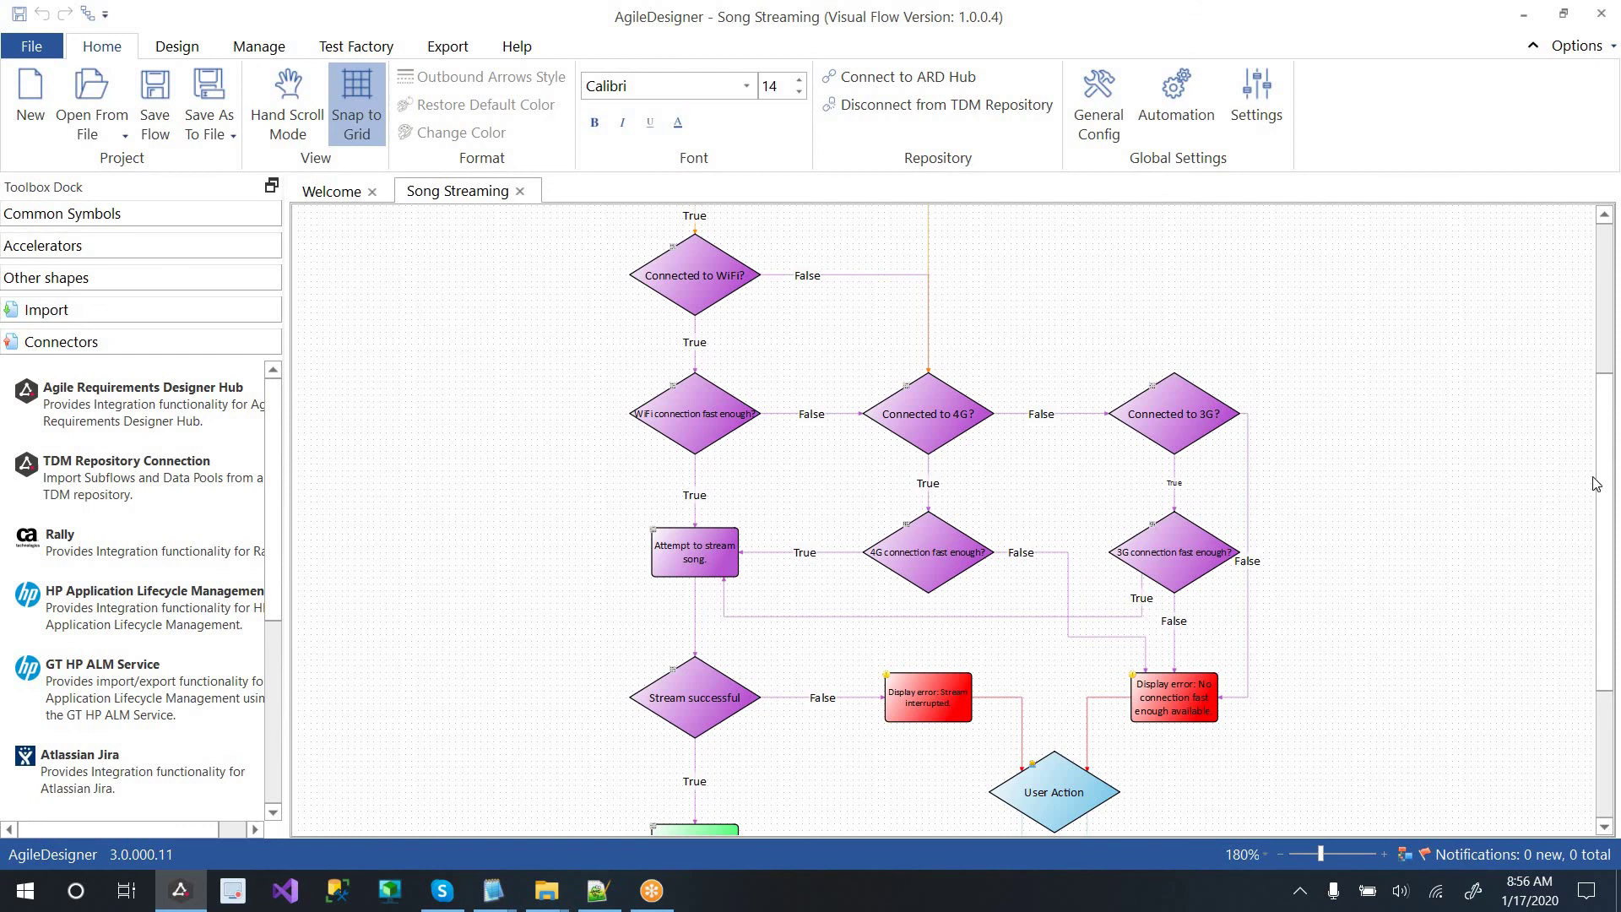
drag(1605, 394, 1603, 240)
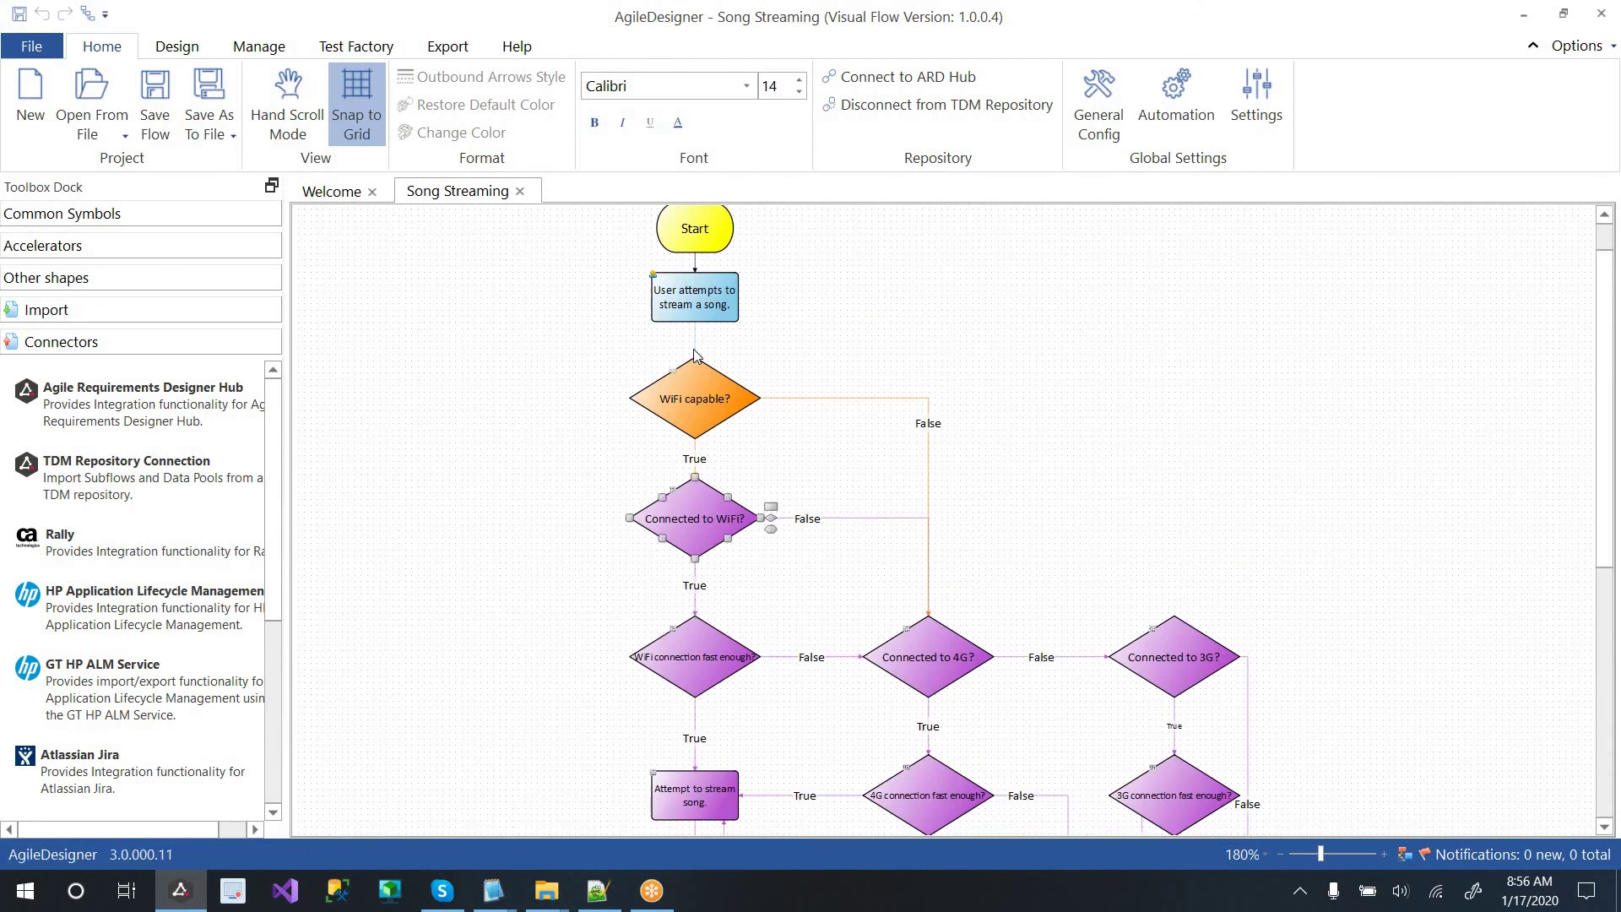
Step: Open the WiFi capable? decision's automation and select its Cucumber When (WhenNotes) step
double_click(700, 399)
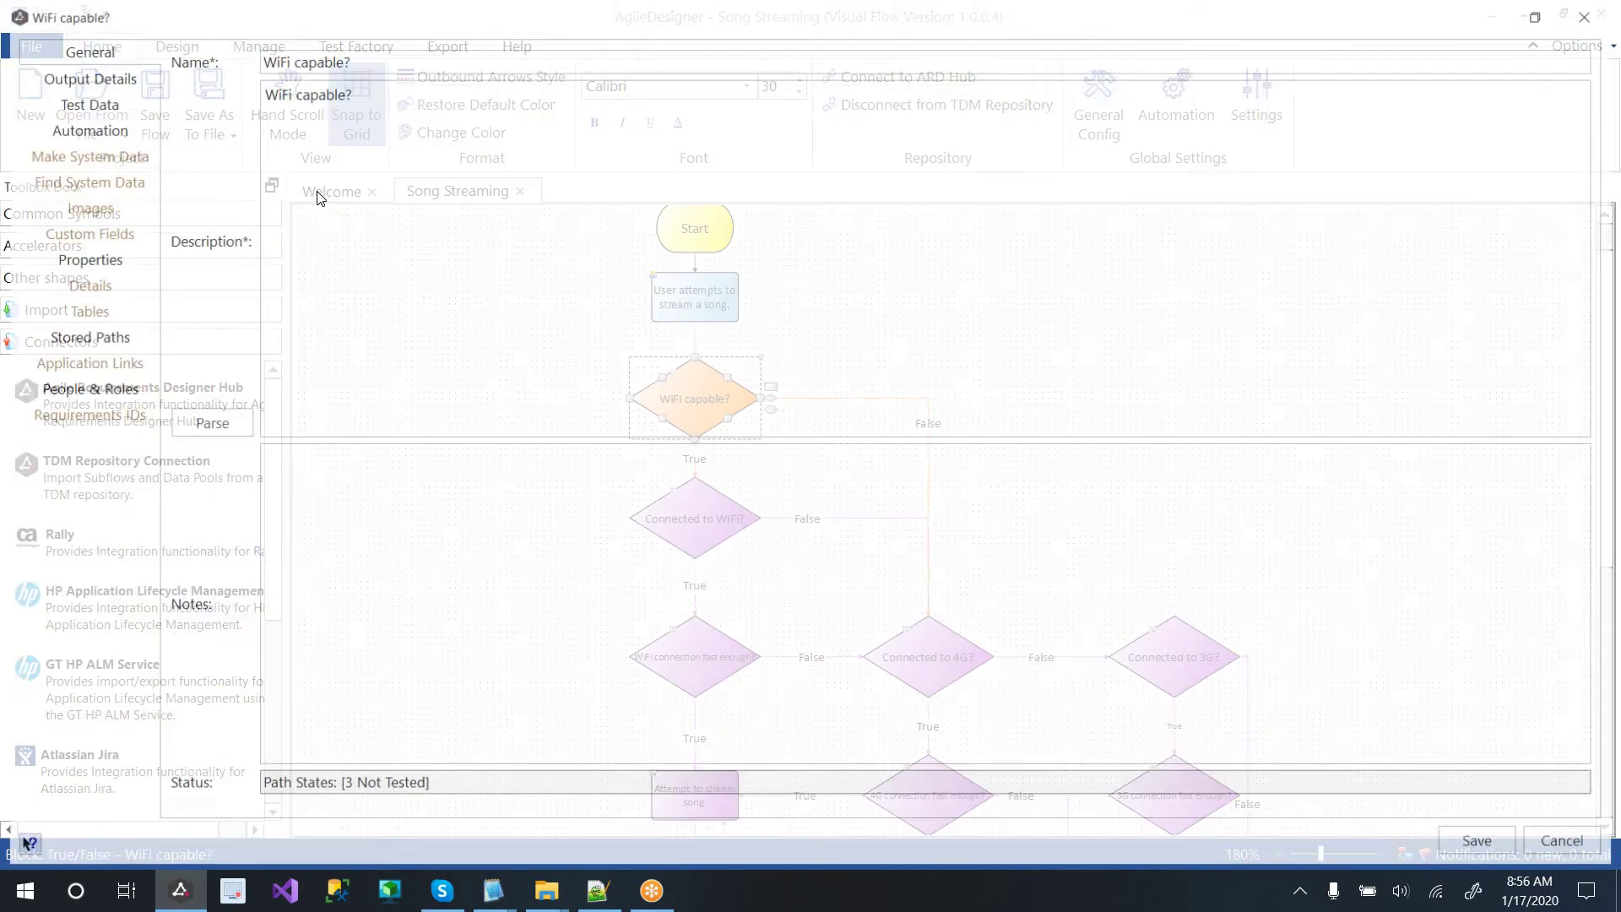
click(113, 130)
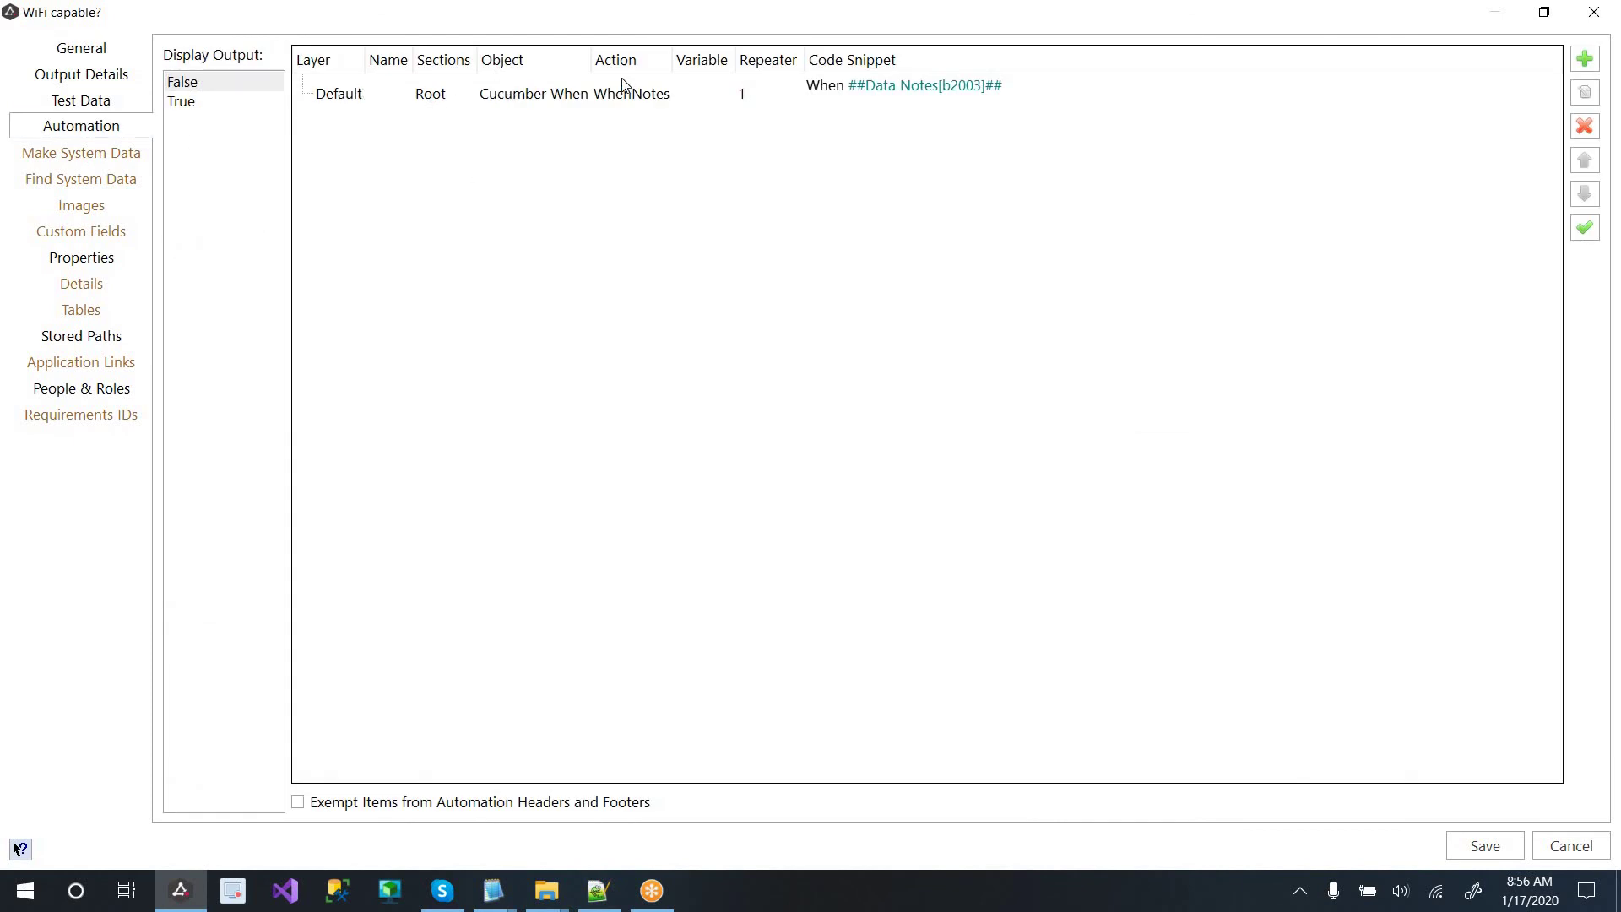
click(597, 97)
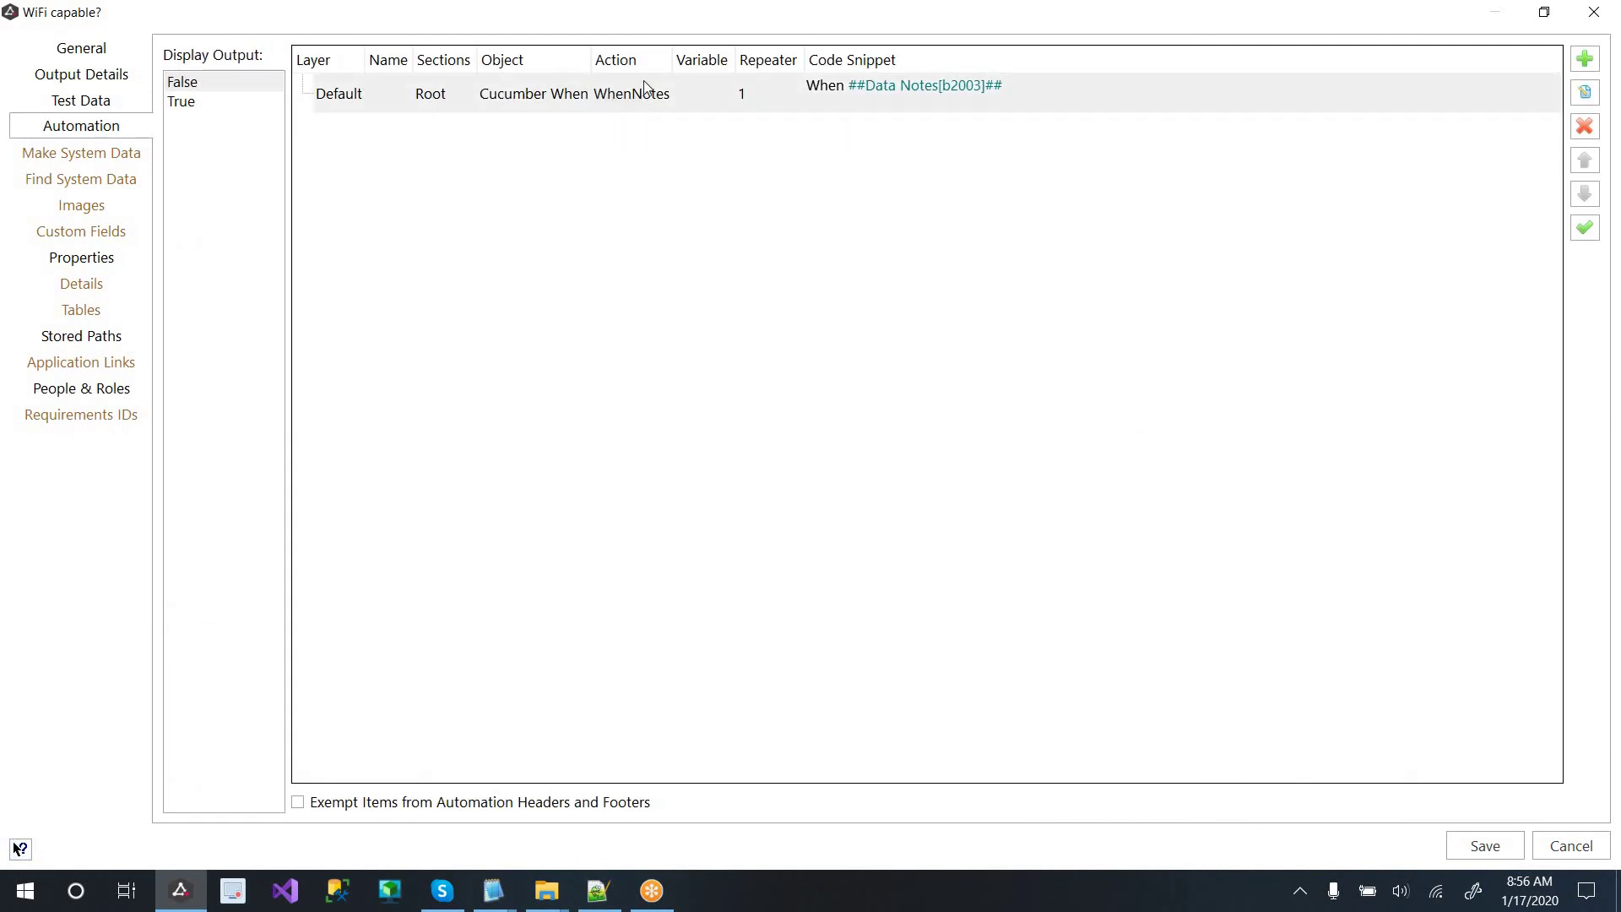
click(681, 104)
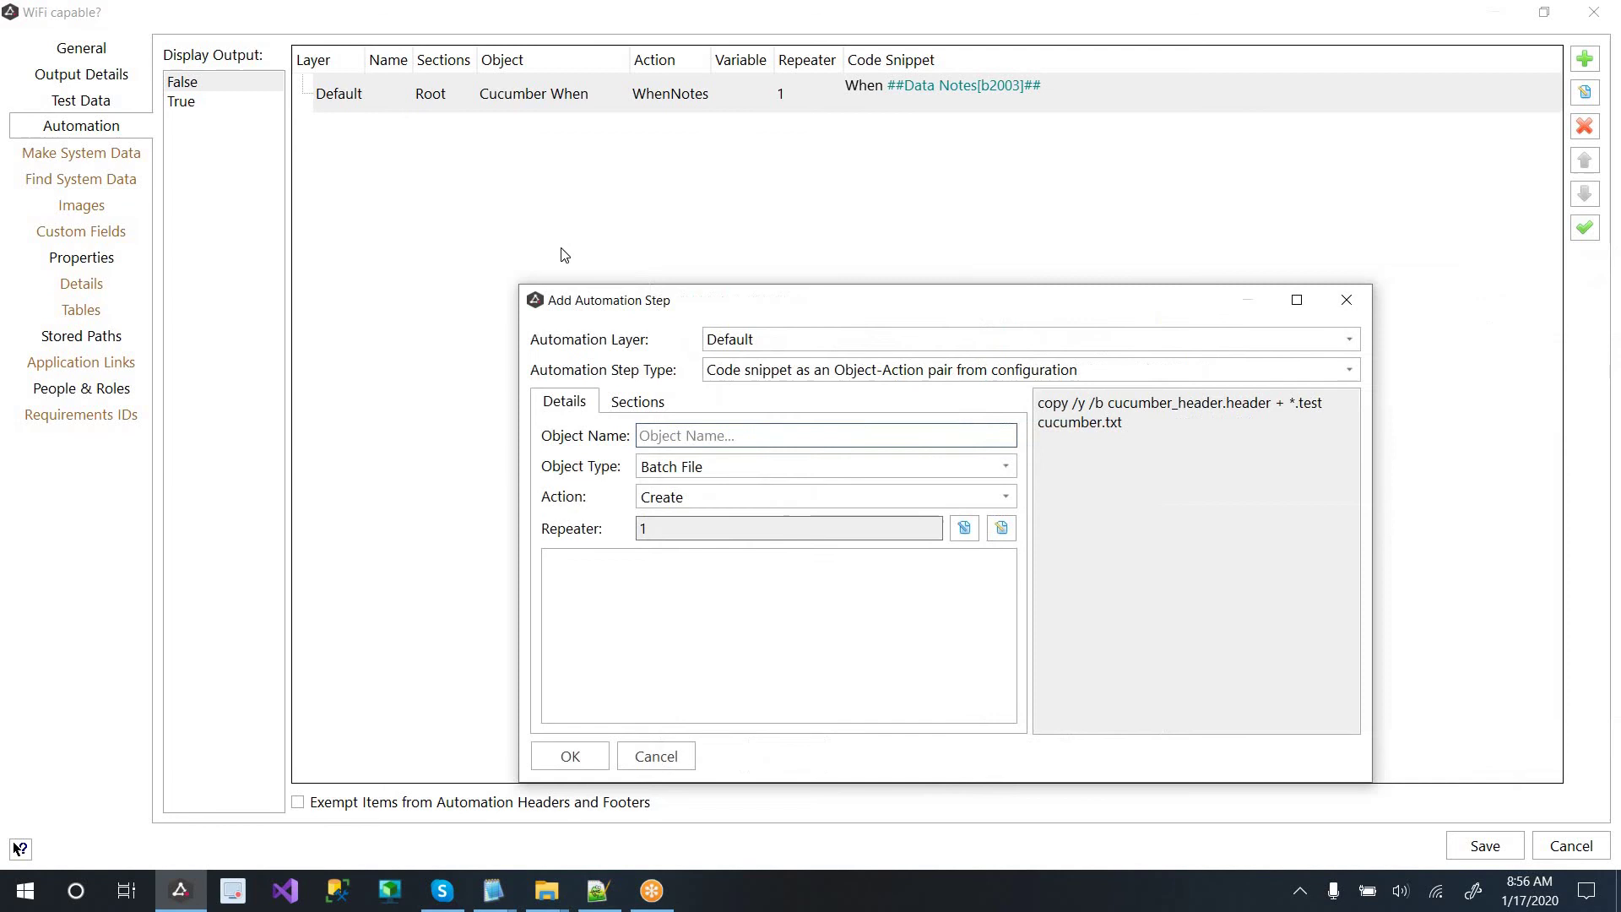
Step: Start a new automation step with Object Type Cucumber And
drag(766, 312, 562, 255)
text(bkl)
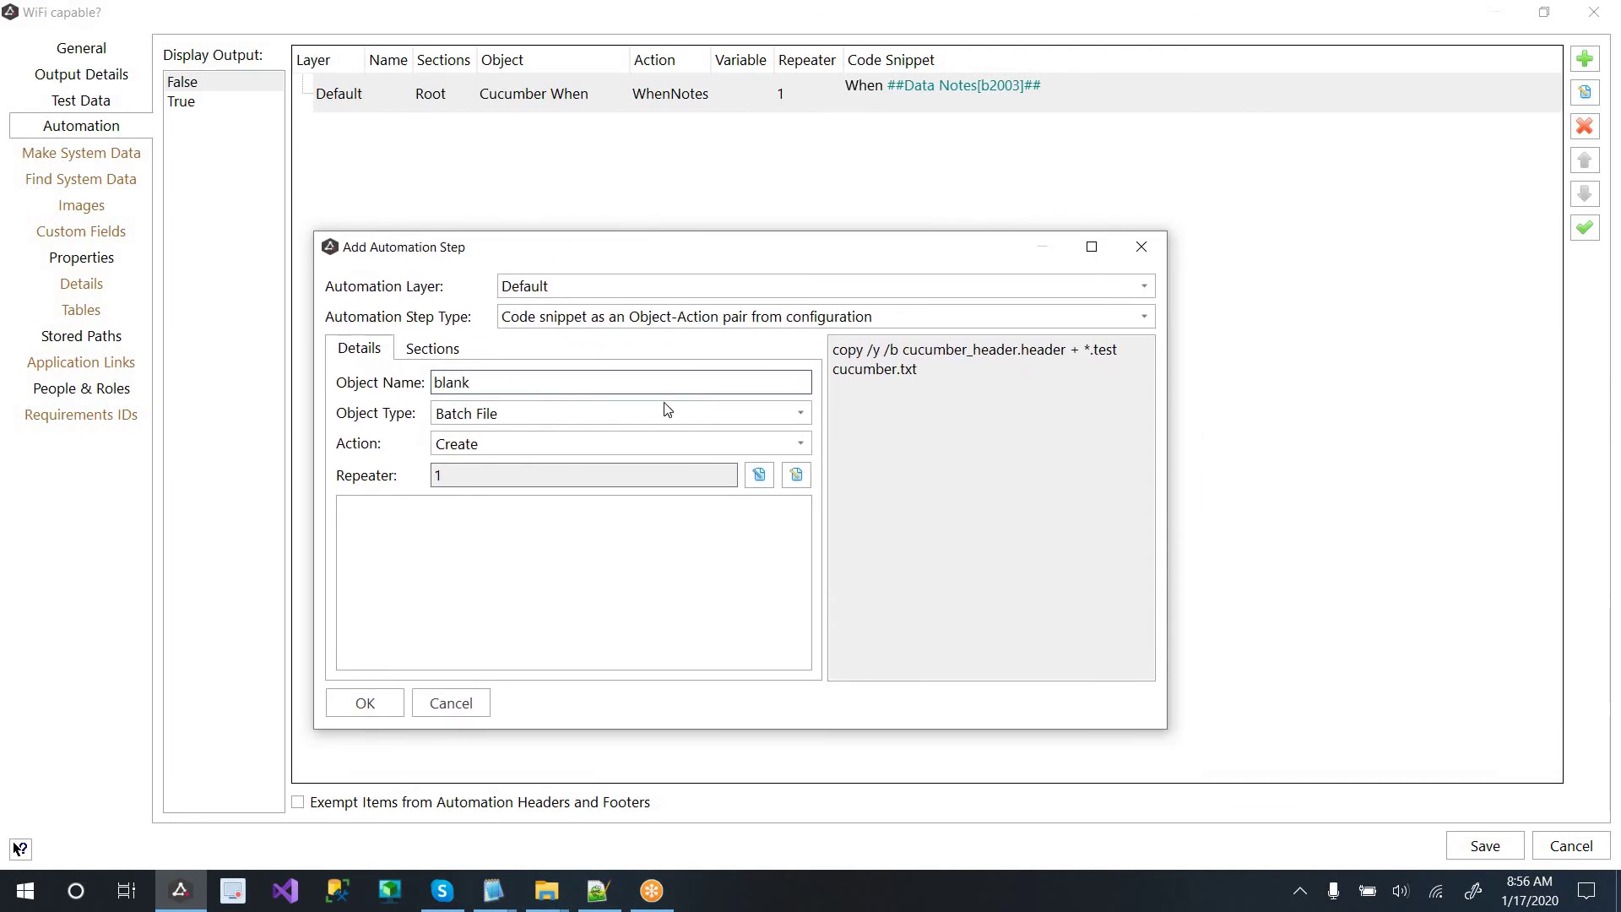
key(Tab)
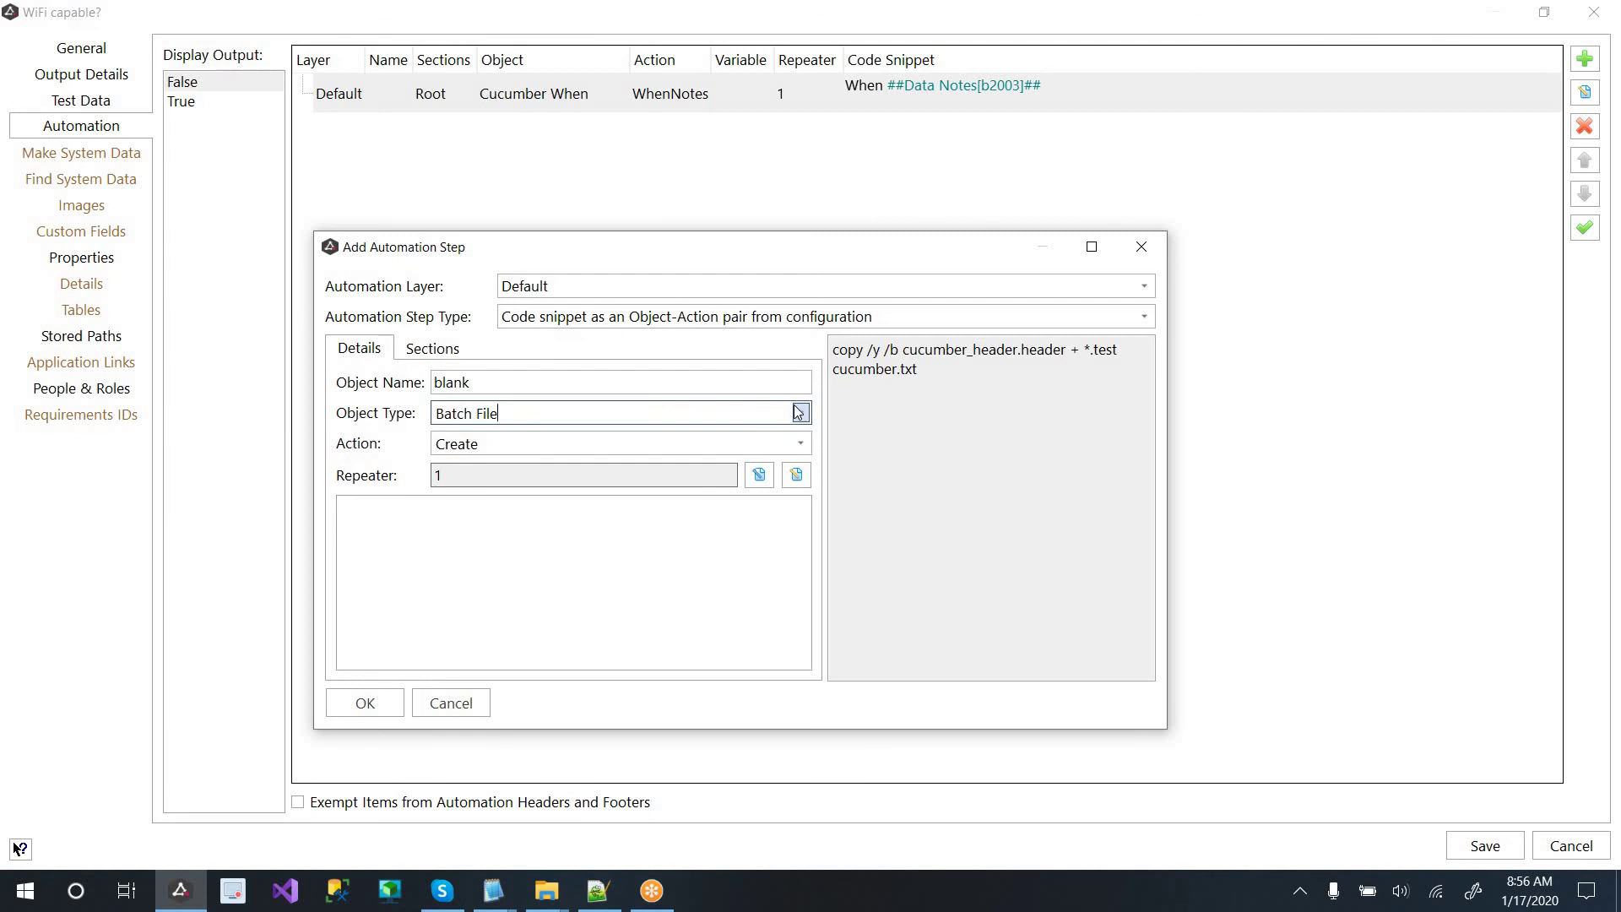
click(670, 414)
click(533, 471)
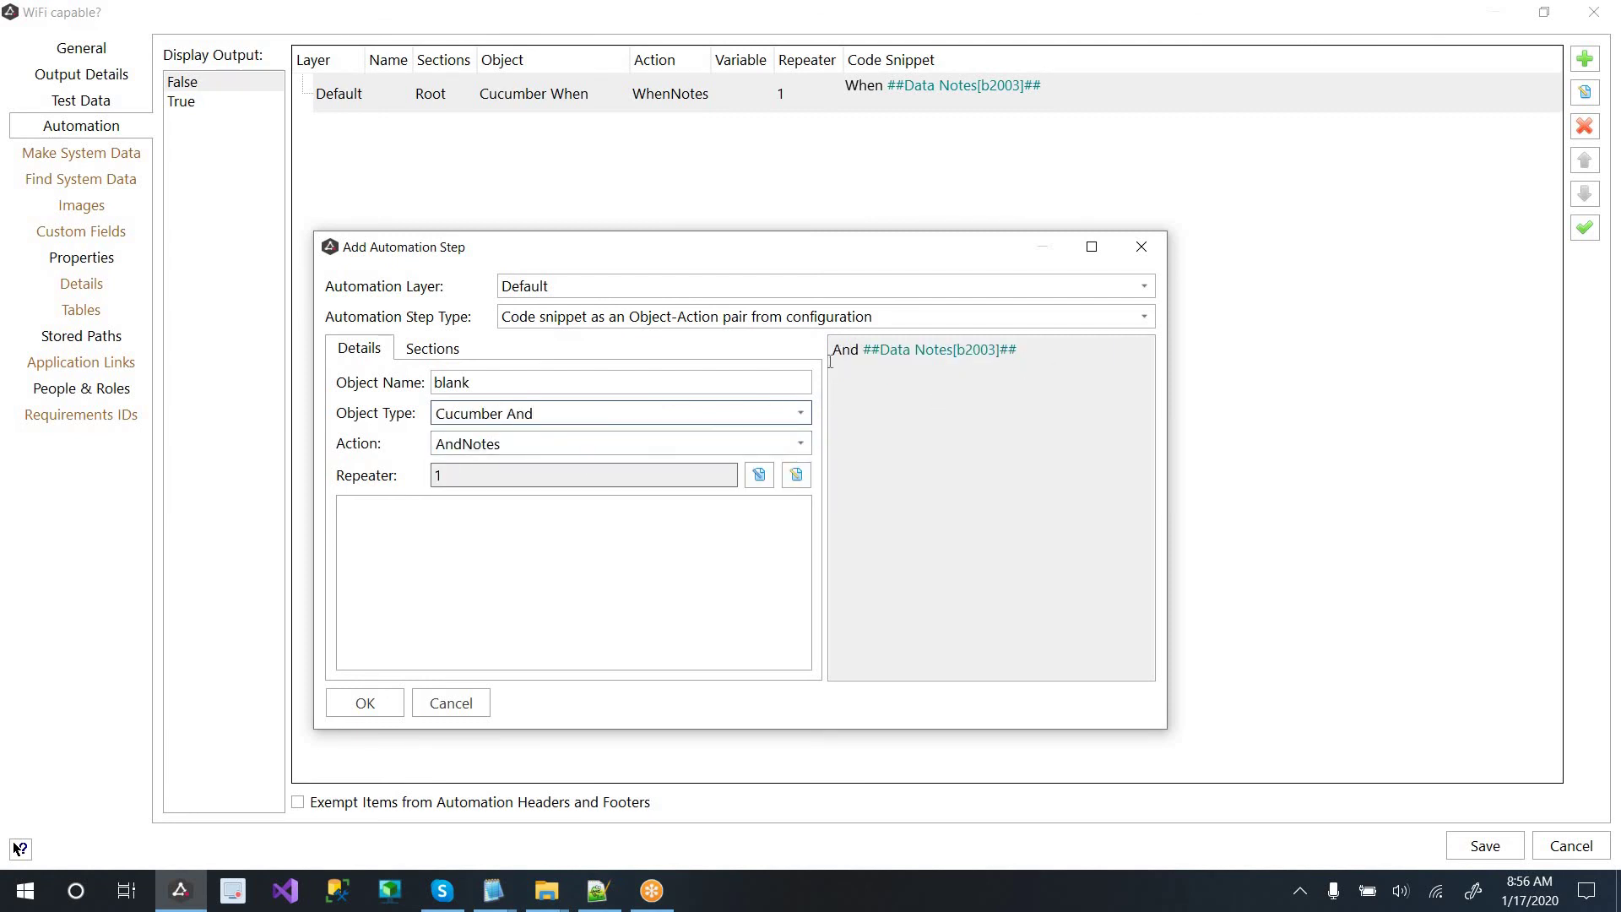
Step: Review the And snippet preview, then cancel the new step
drag(861, 350, 1019, 361)
click(1052, 365)
drag(817, 349, 894, 384)
click(692, 375)
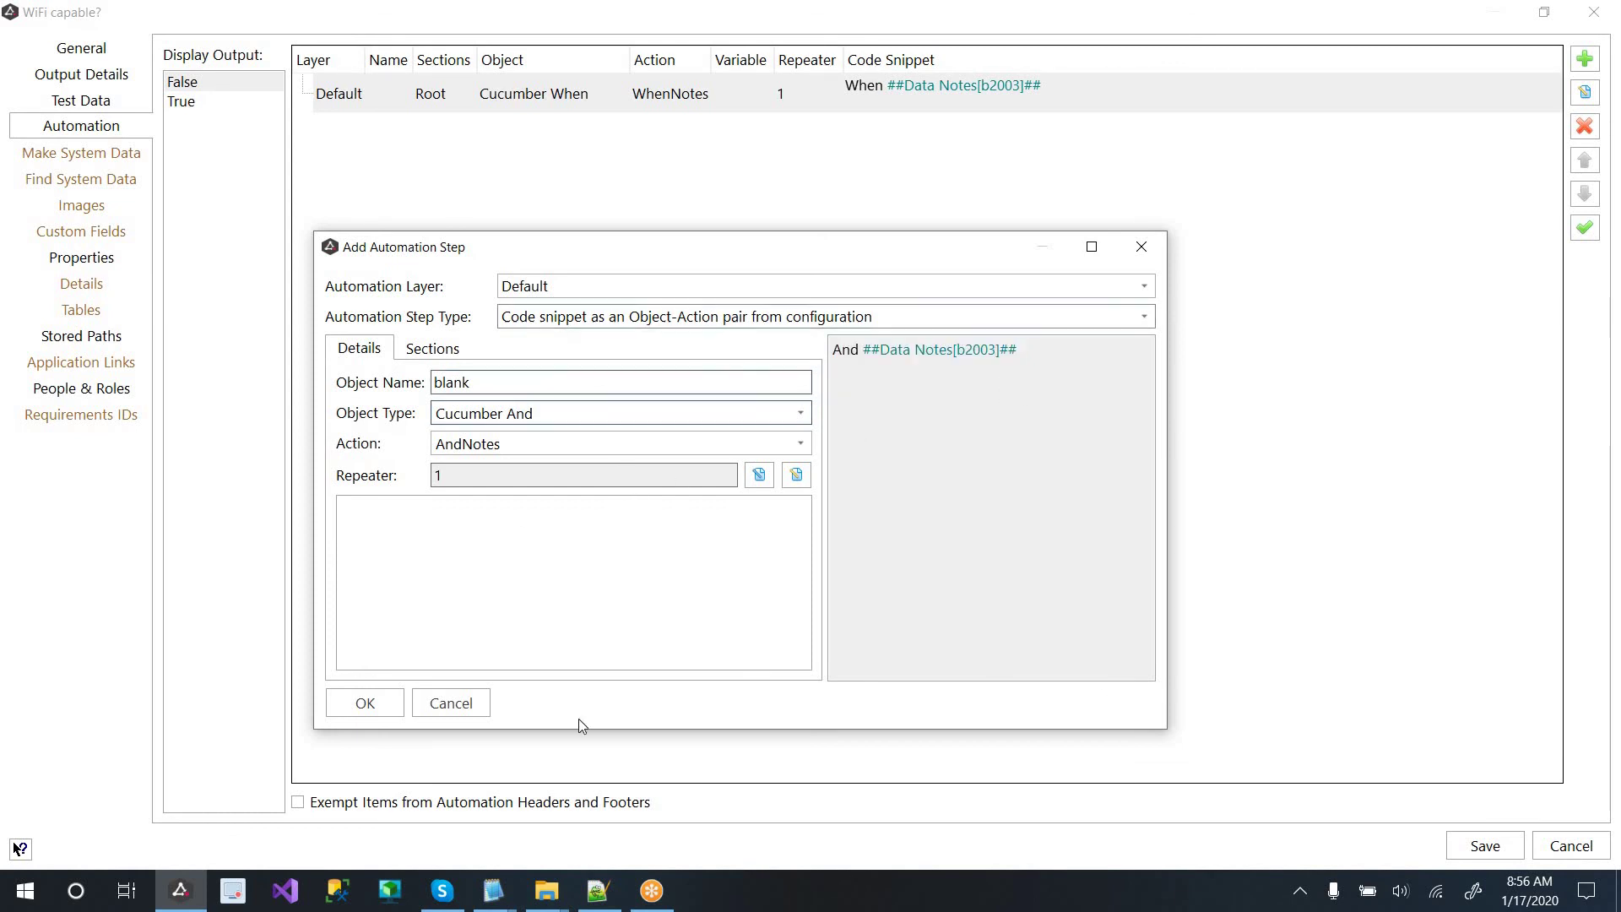
click(455, 704)
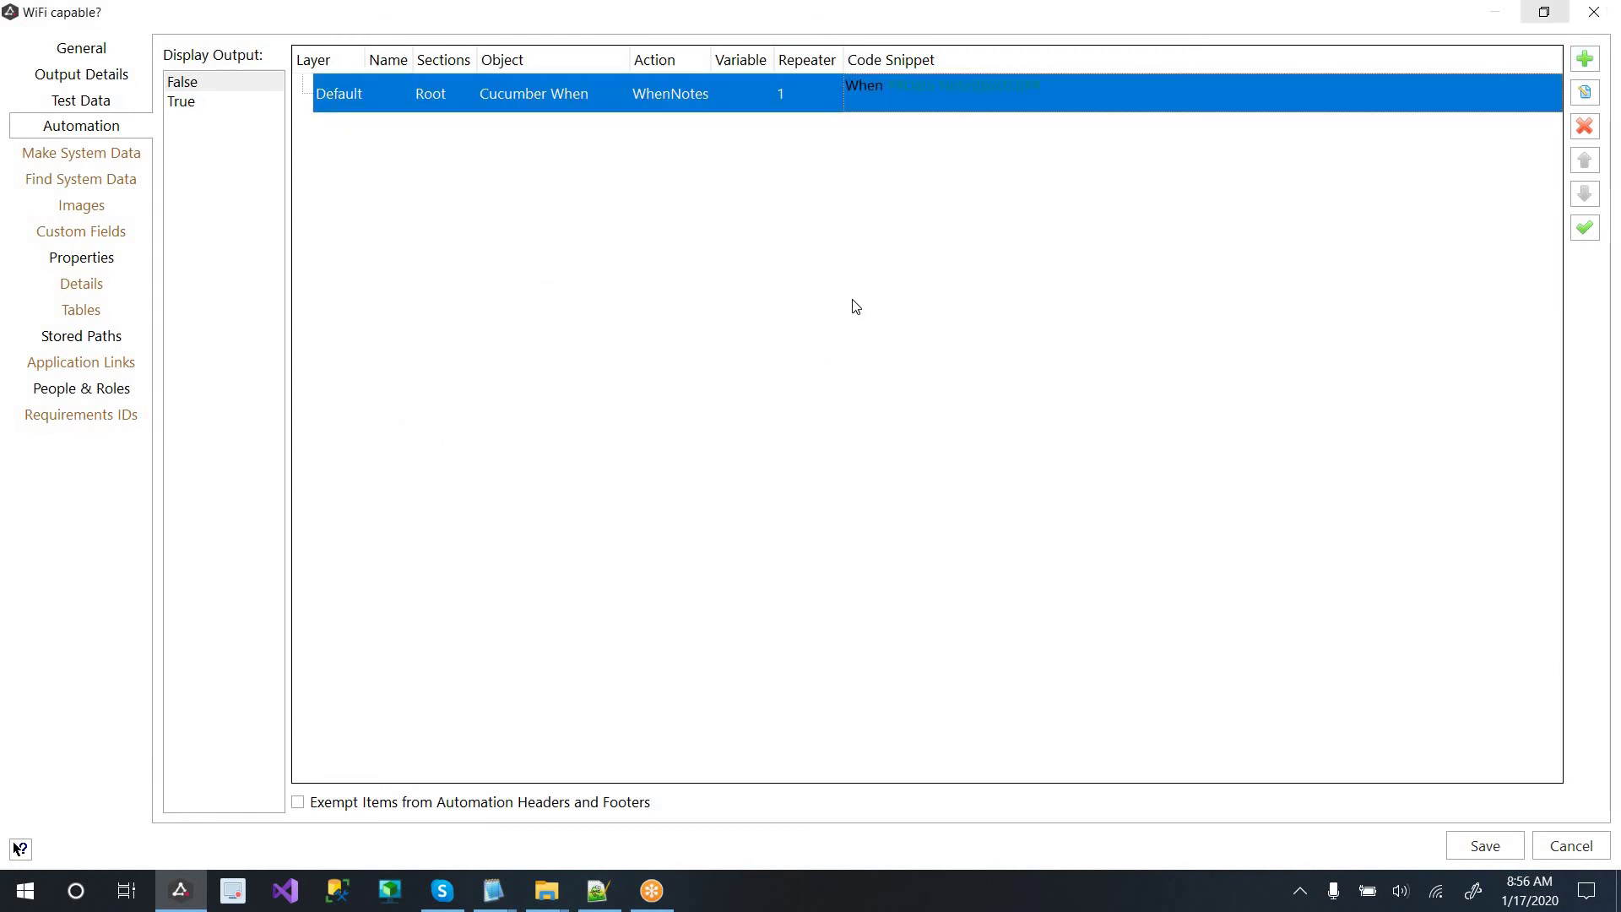
Step: Close the WiFi capable? properties and select the Connected to 3G? and WiFi capable? blocks
click(1591, 12)
key(Tab)
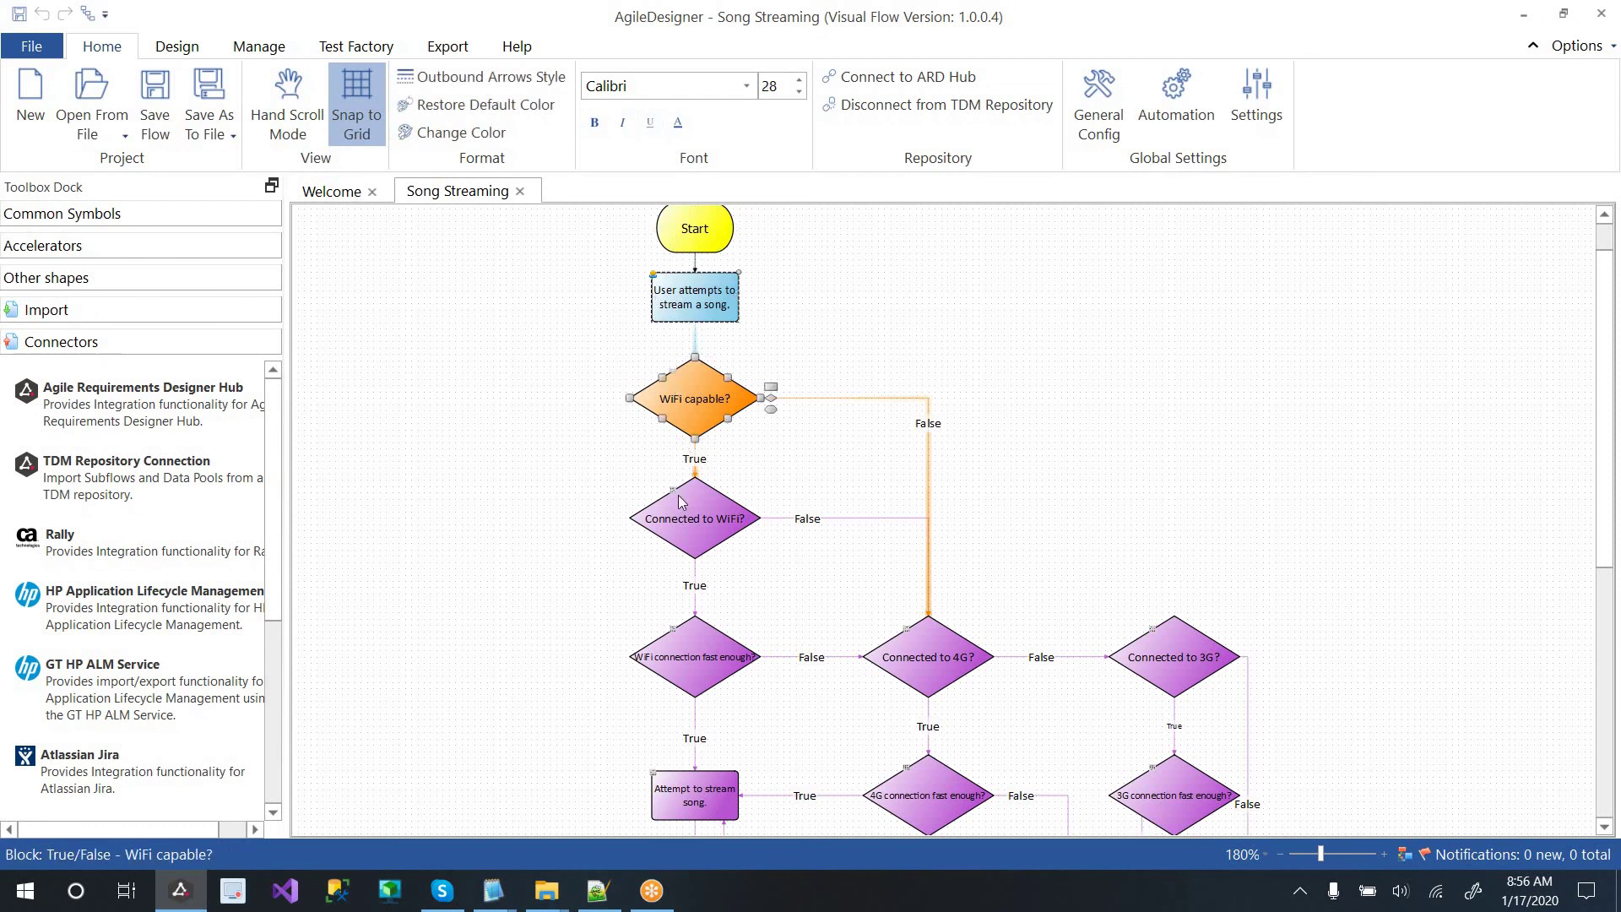
key(Tab)
key(Tab)
key(Tab)
click(1206, 672)
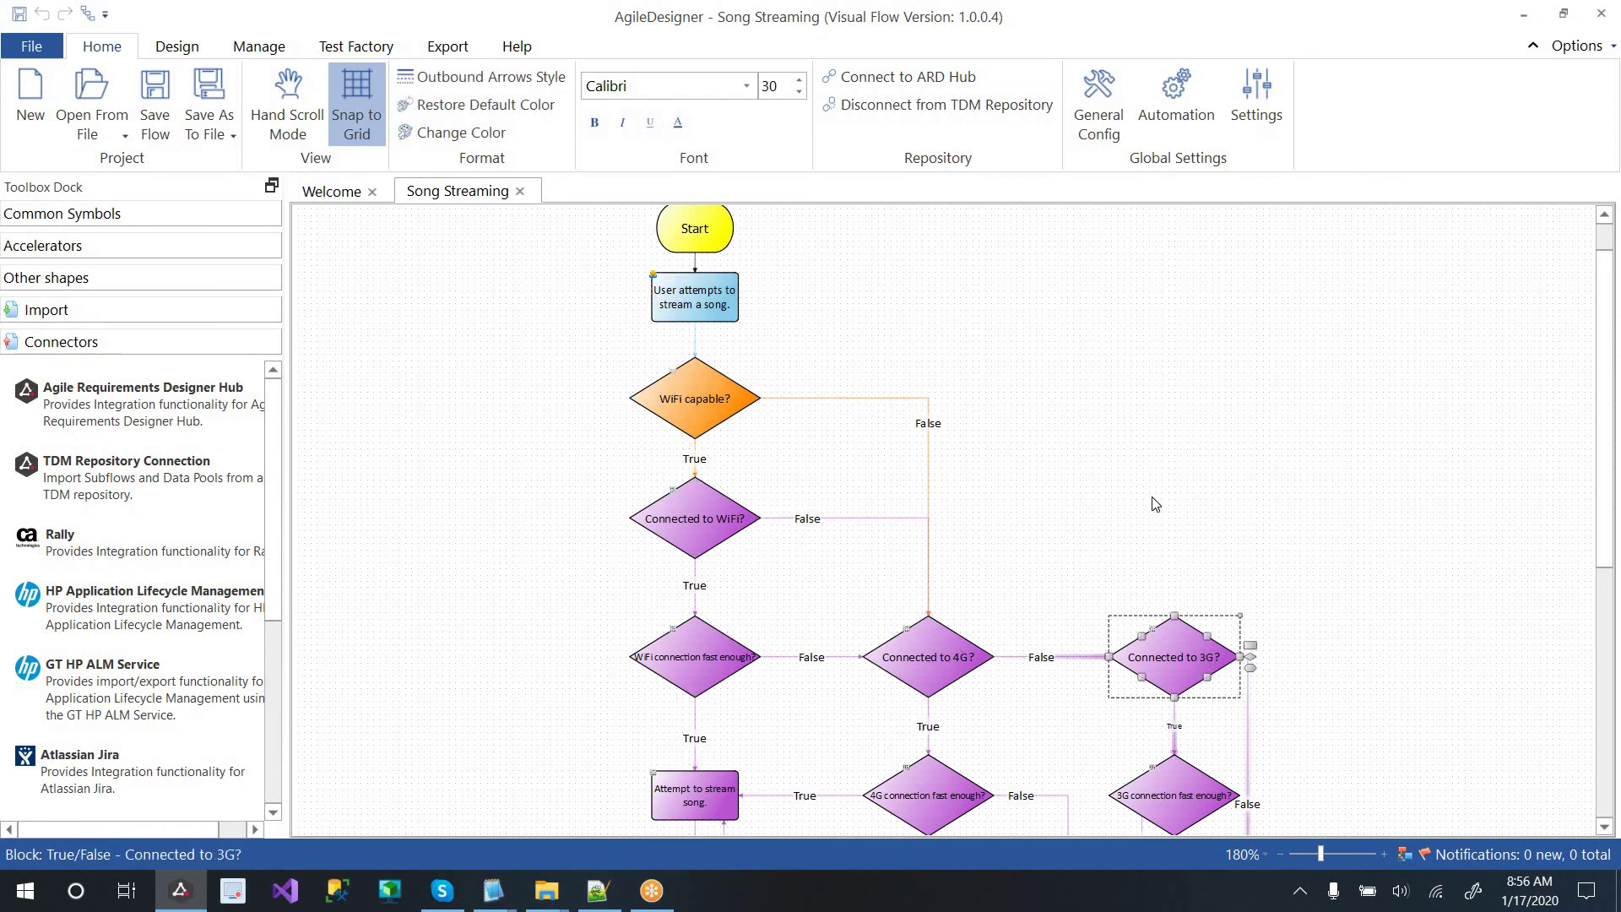
click(723, 418)
mouse_move(709, 405)
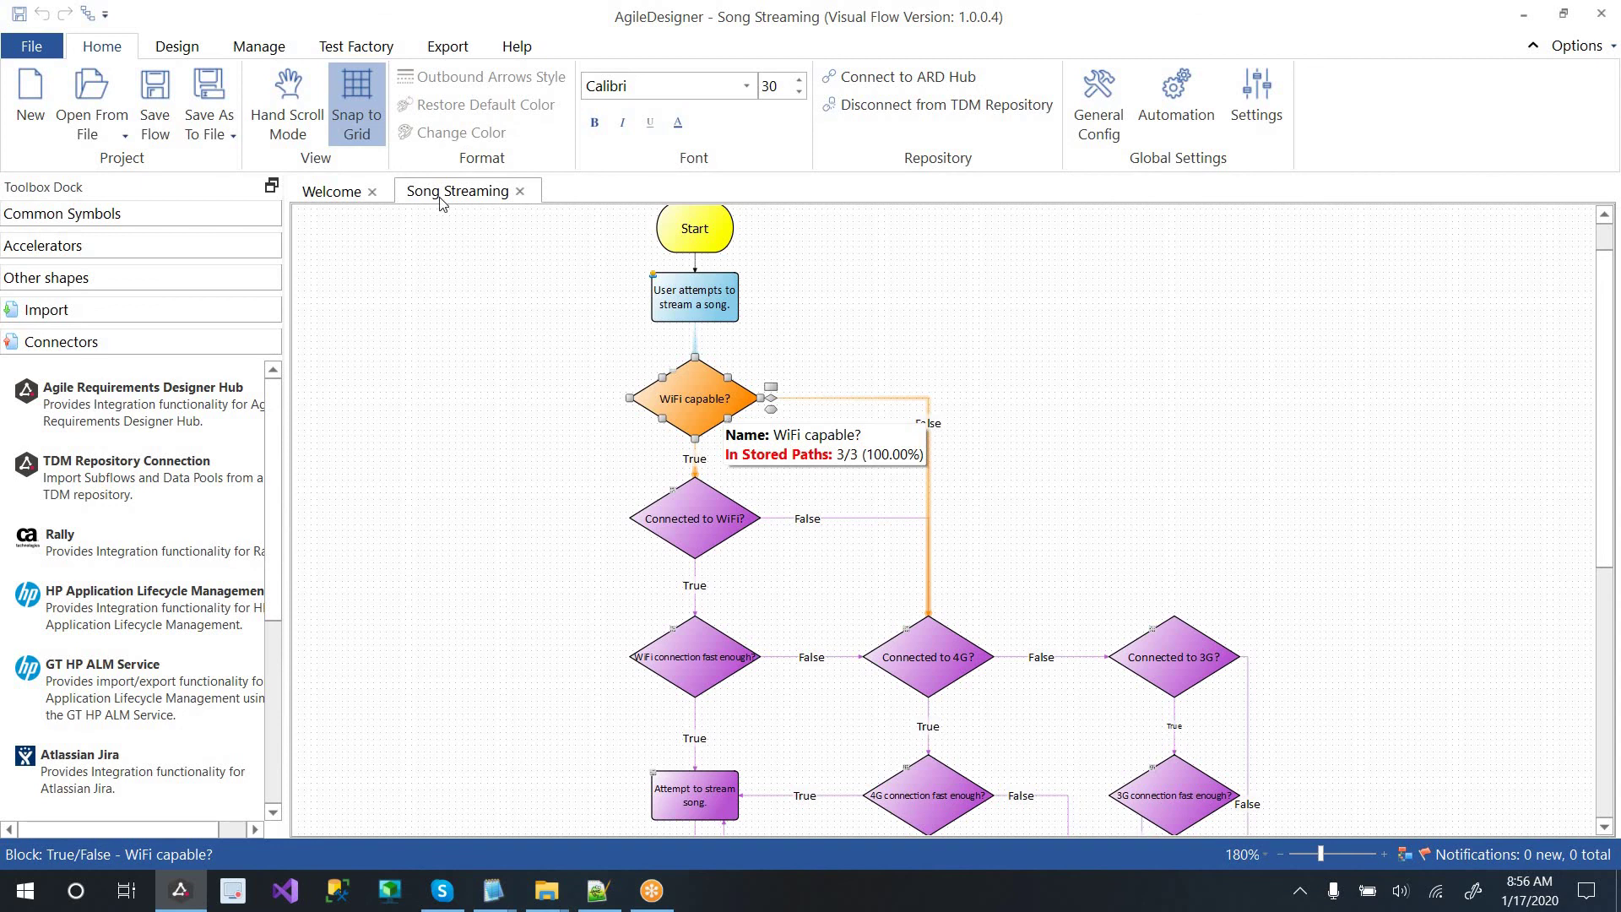
Step: Generate all-node test paths in Path Explorer (F5) and browse Paths 1–3
key(F5)
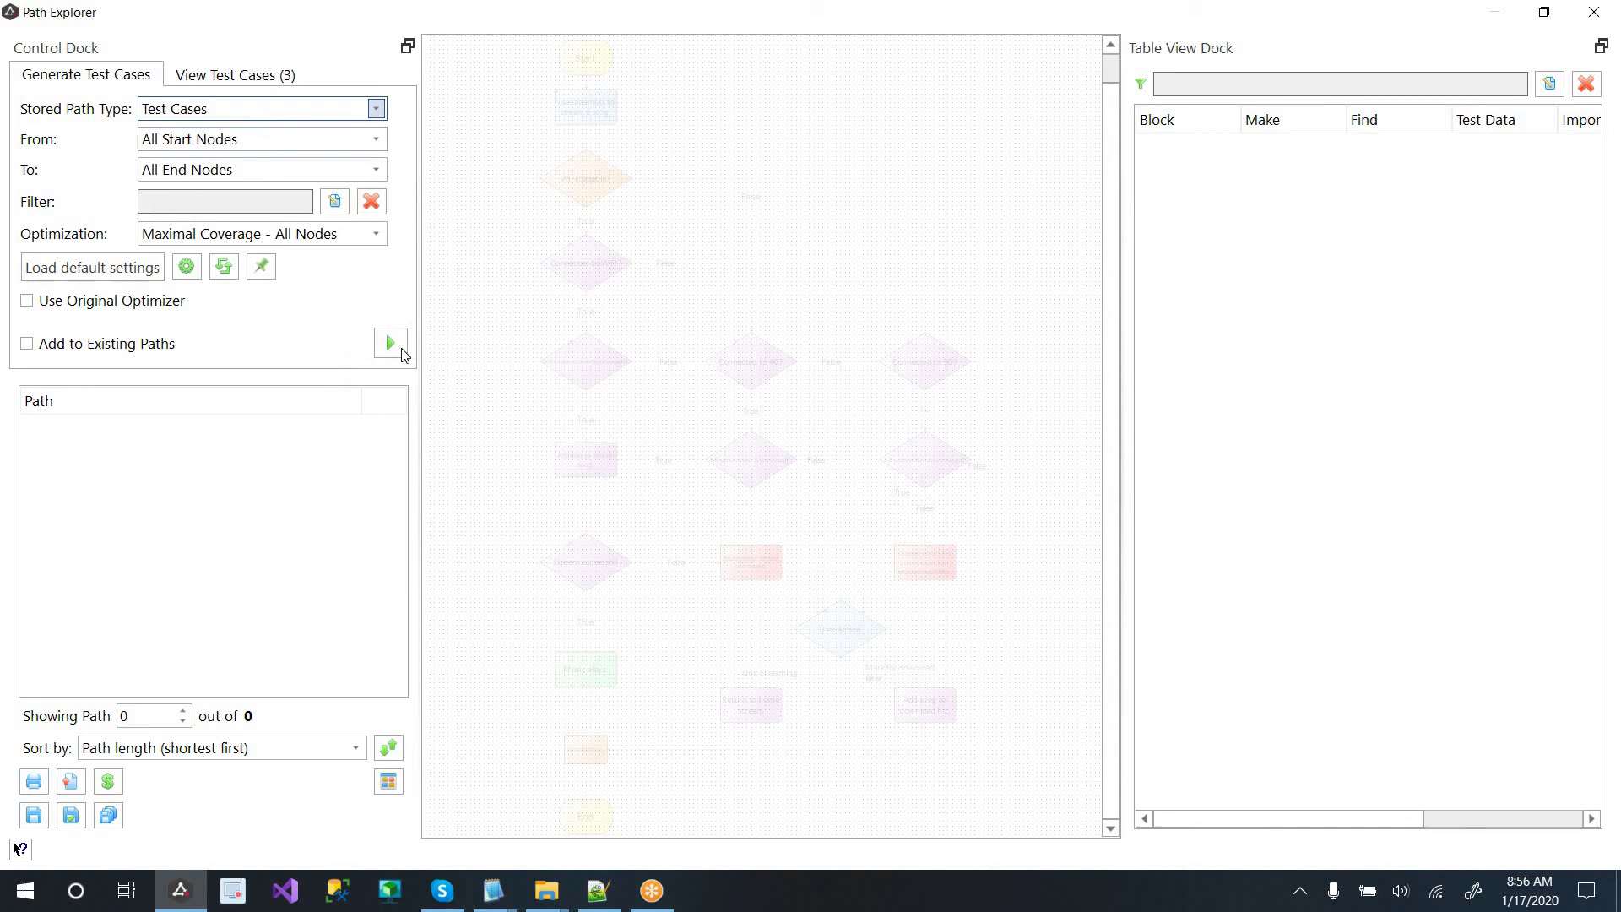
click(391, 344)
click(130, 428)
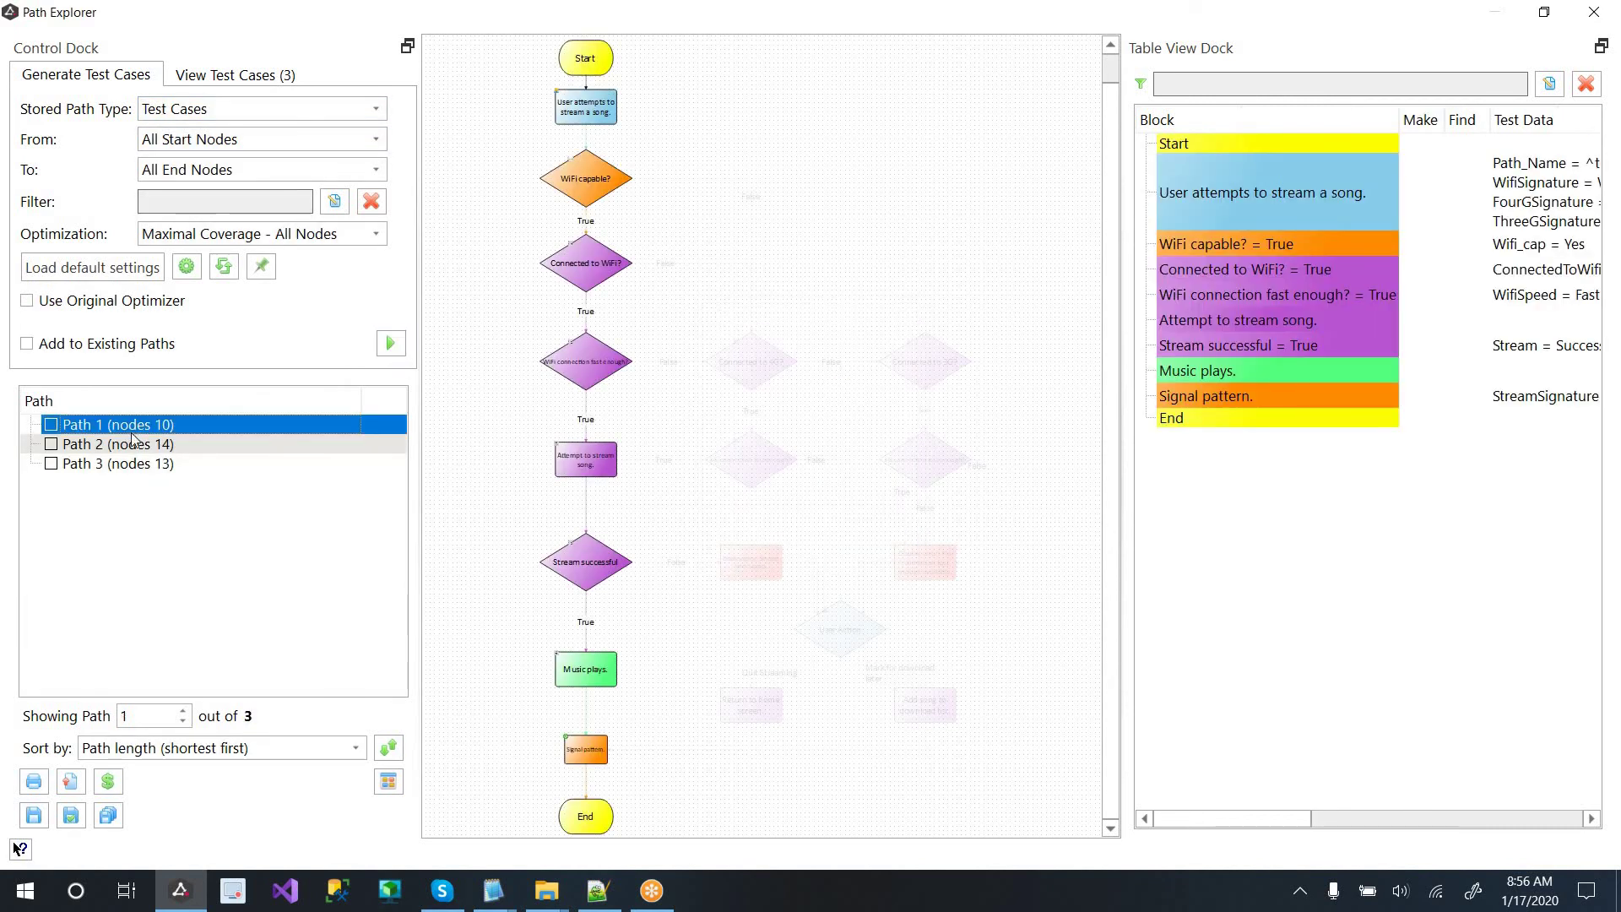
click(130, 462)
click(153, 420)
key(Down)
key(Down)
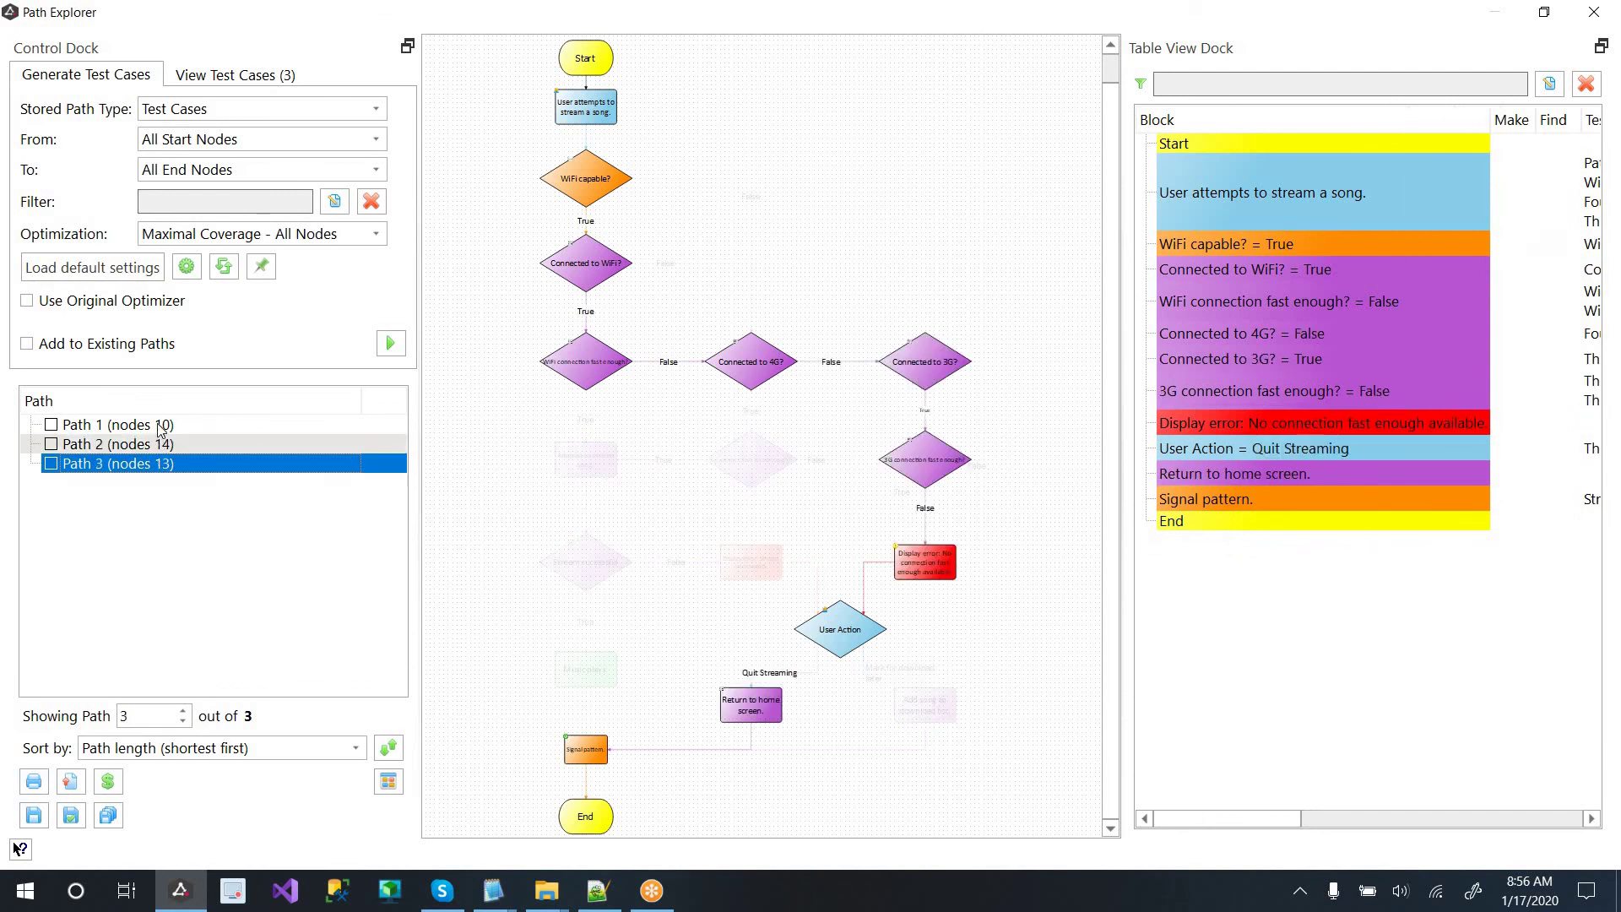
key(Up)
key(Up)
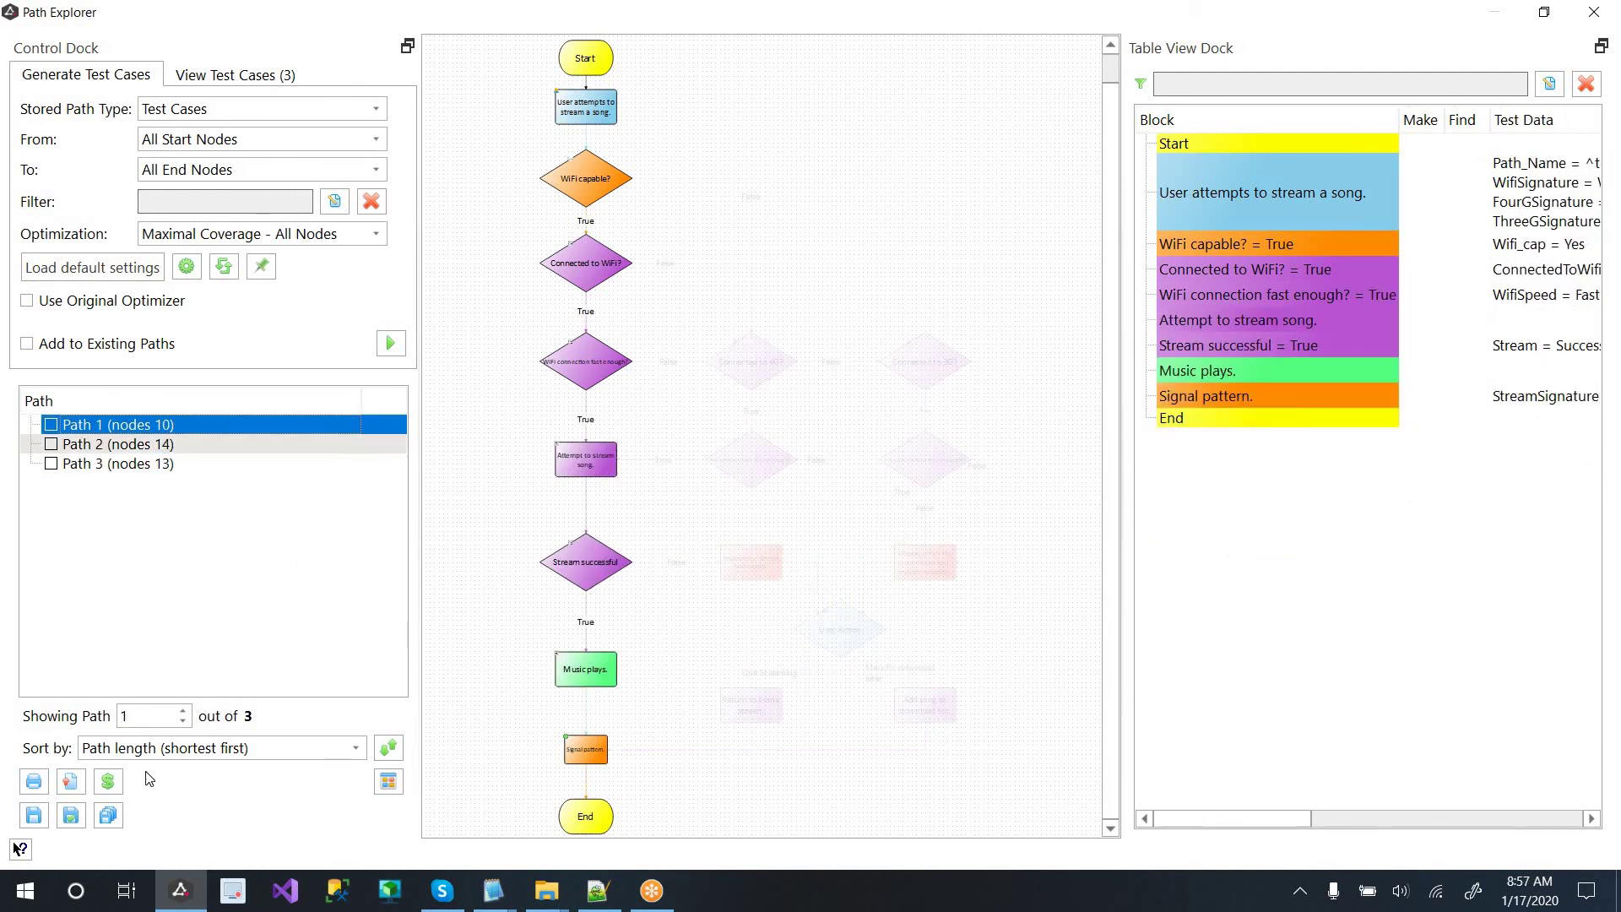
Step: Browse the stored test cases and show the selected case's automation script
click(235, 74)
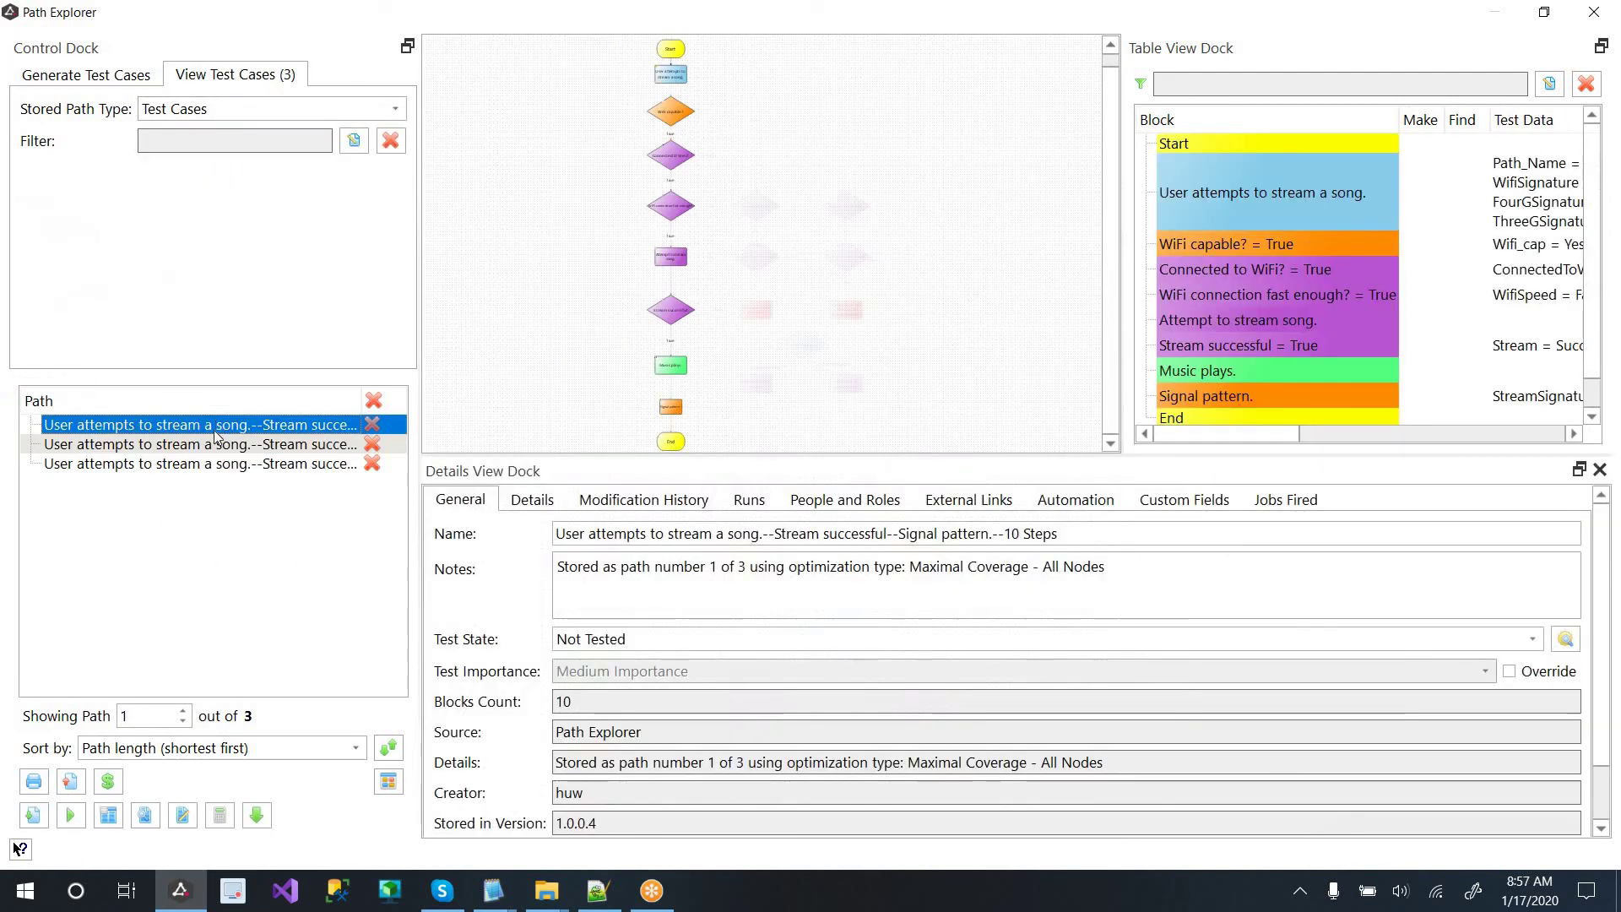
key(Down)
key(Down)
key(Up)
key(Up)
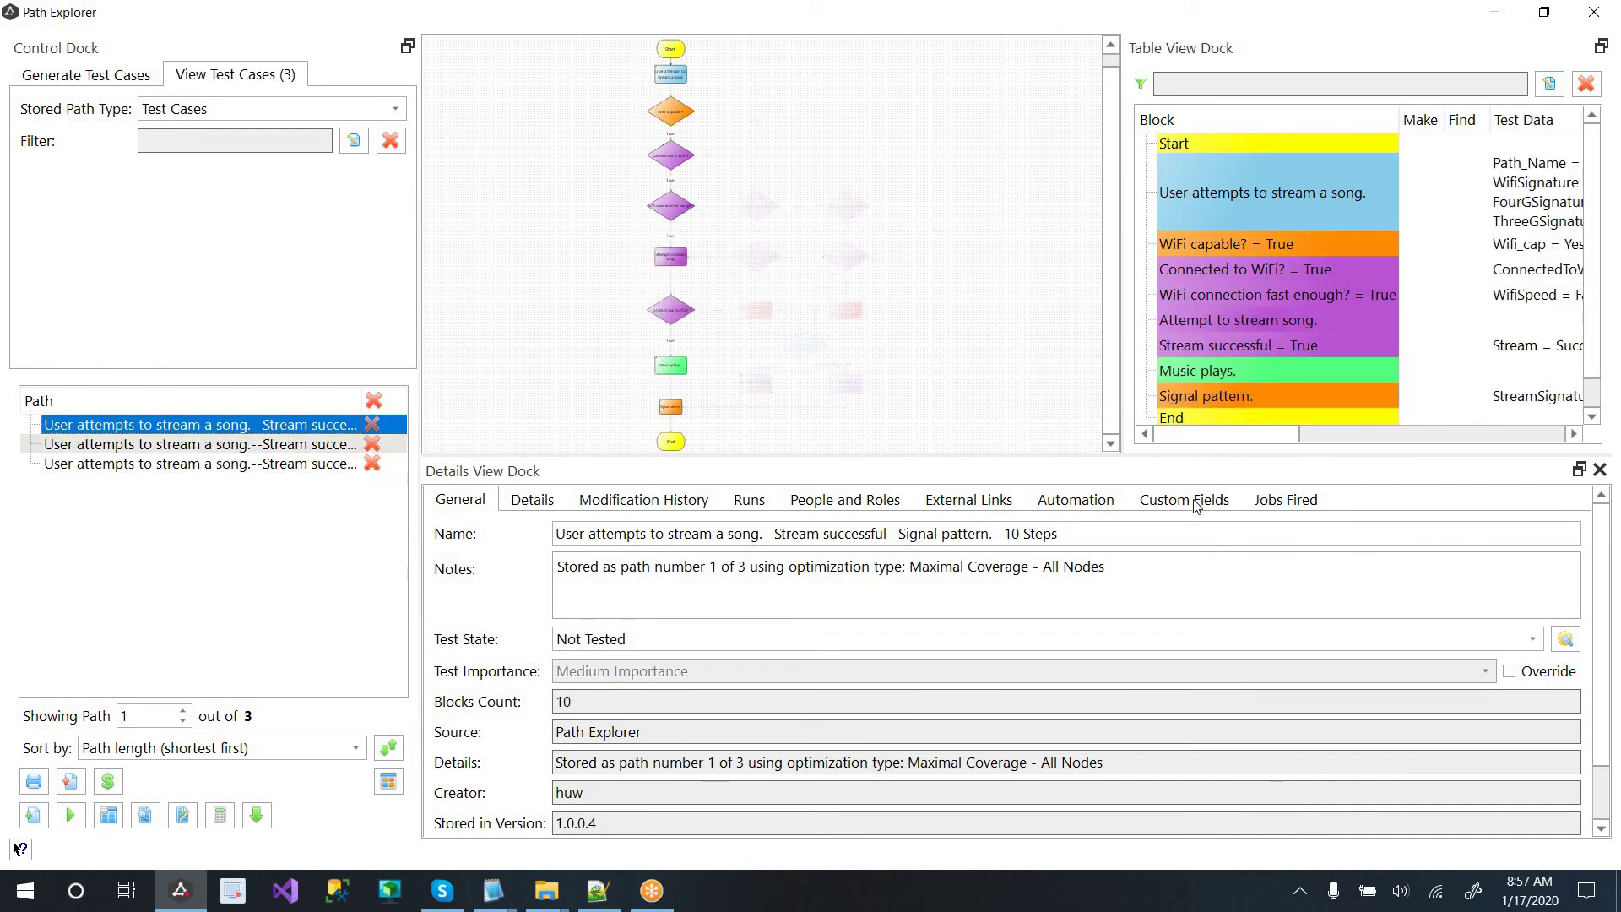
click(1075, 498)
Step: Generate the test case's Gherkin script, connecting with TDMDG as the starting level
click(1565, 535)
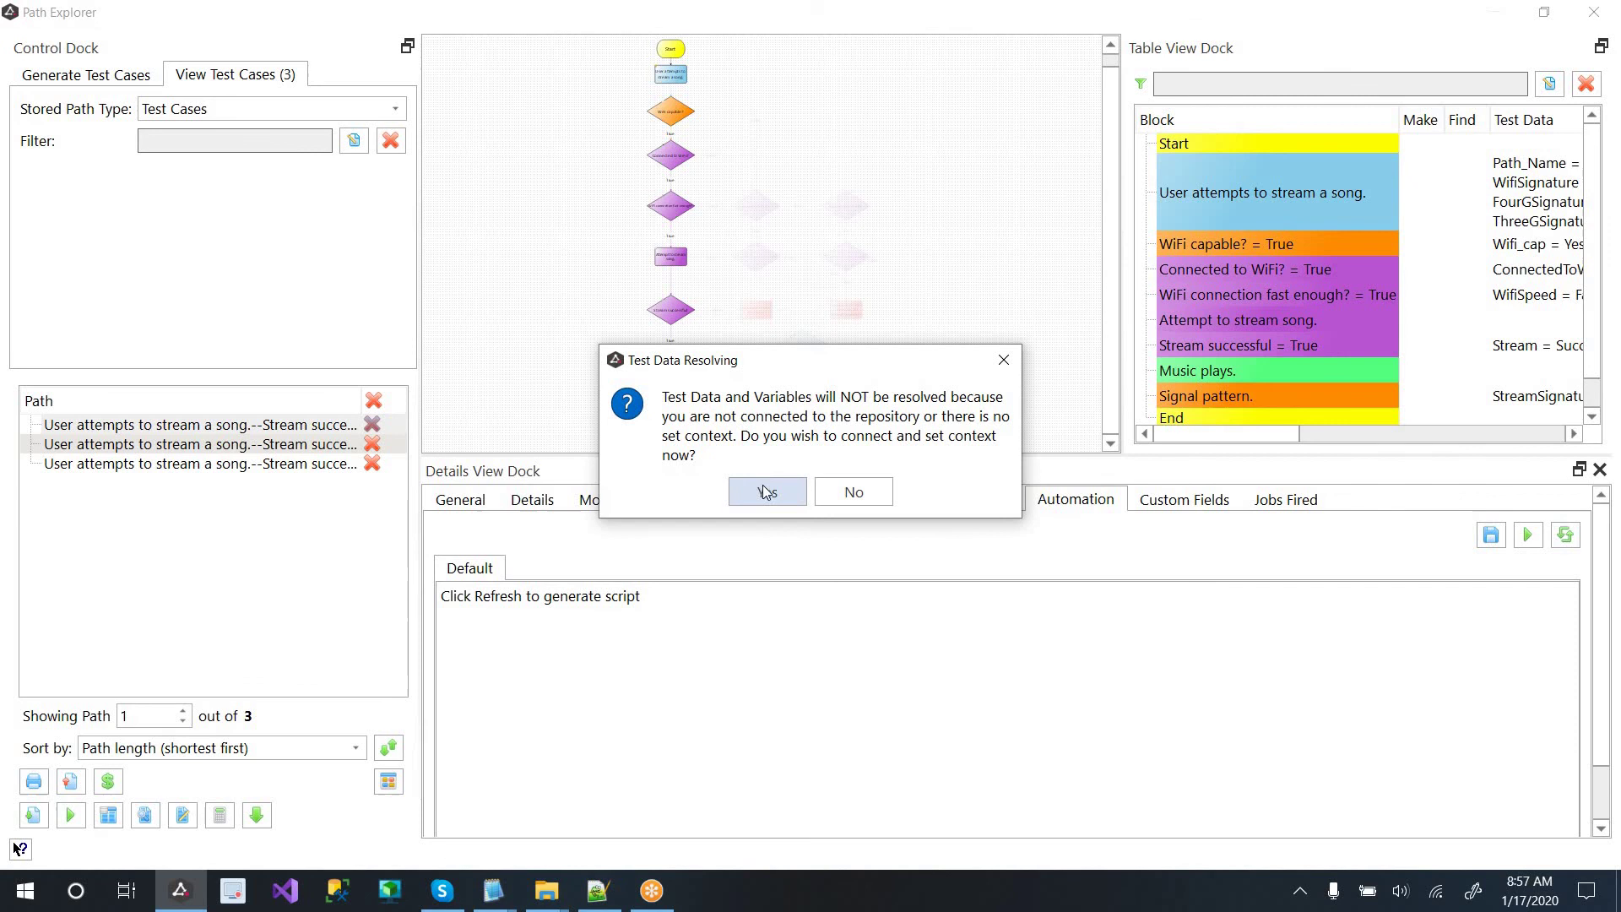
click(764, 490)
click(1295, 397)
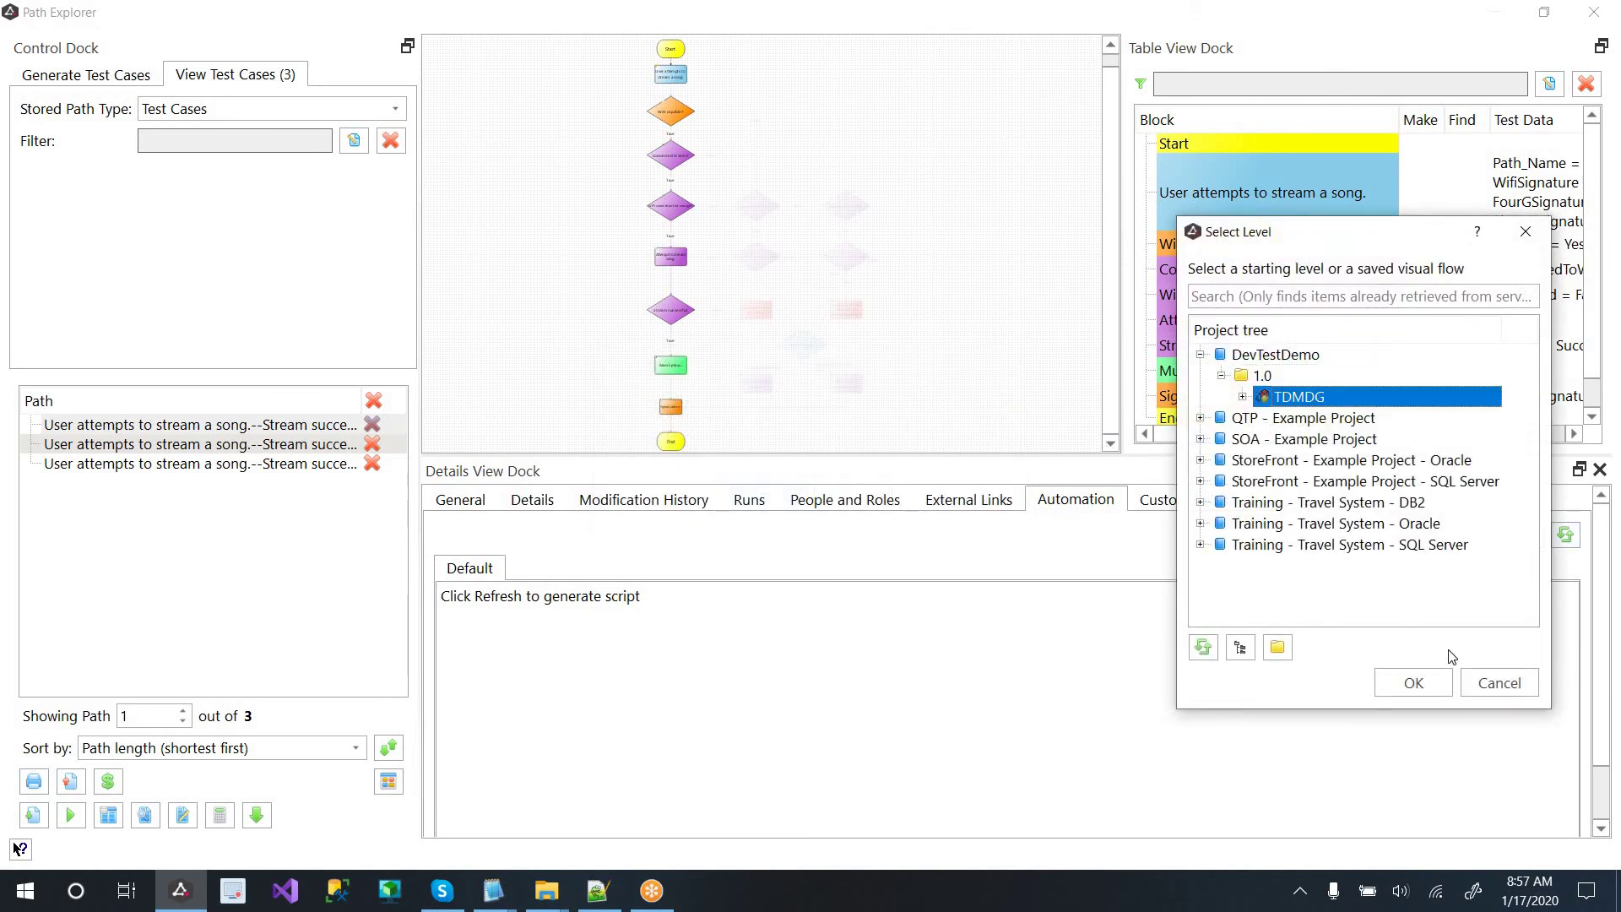
click(1395, 682)
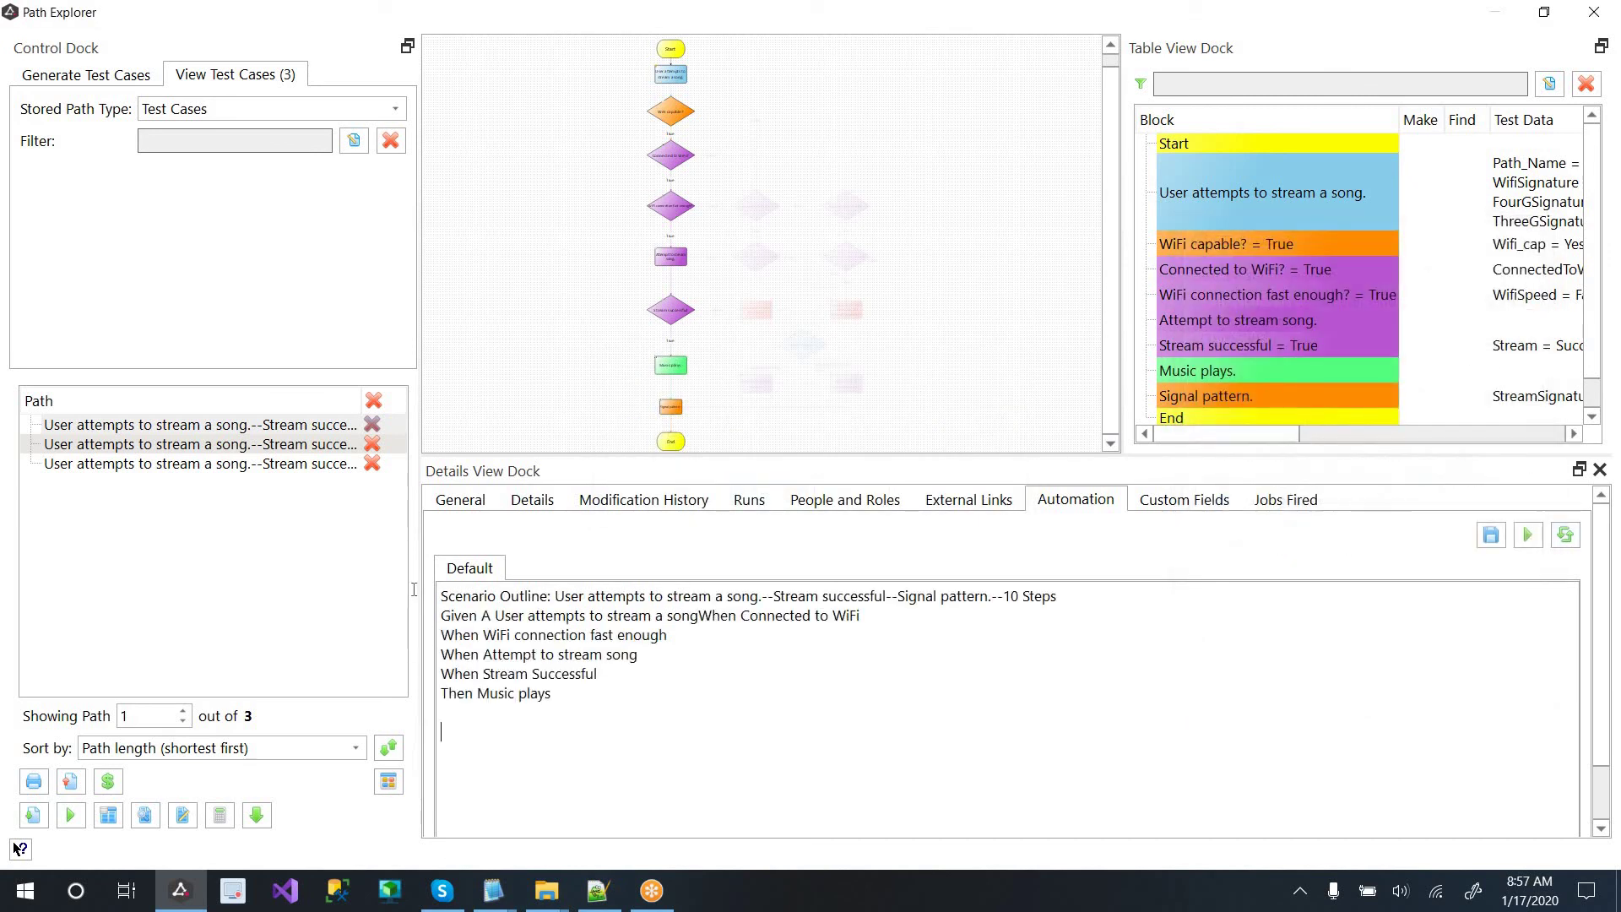
key(ctrl+a)
click(823, 639)
Step: Generate the script for the third test case, dismissing the folder prompt
click(294, 469)
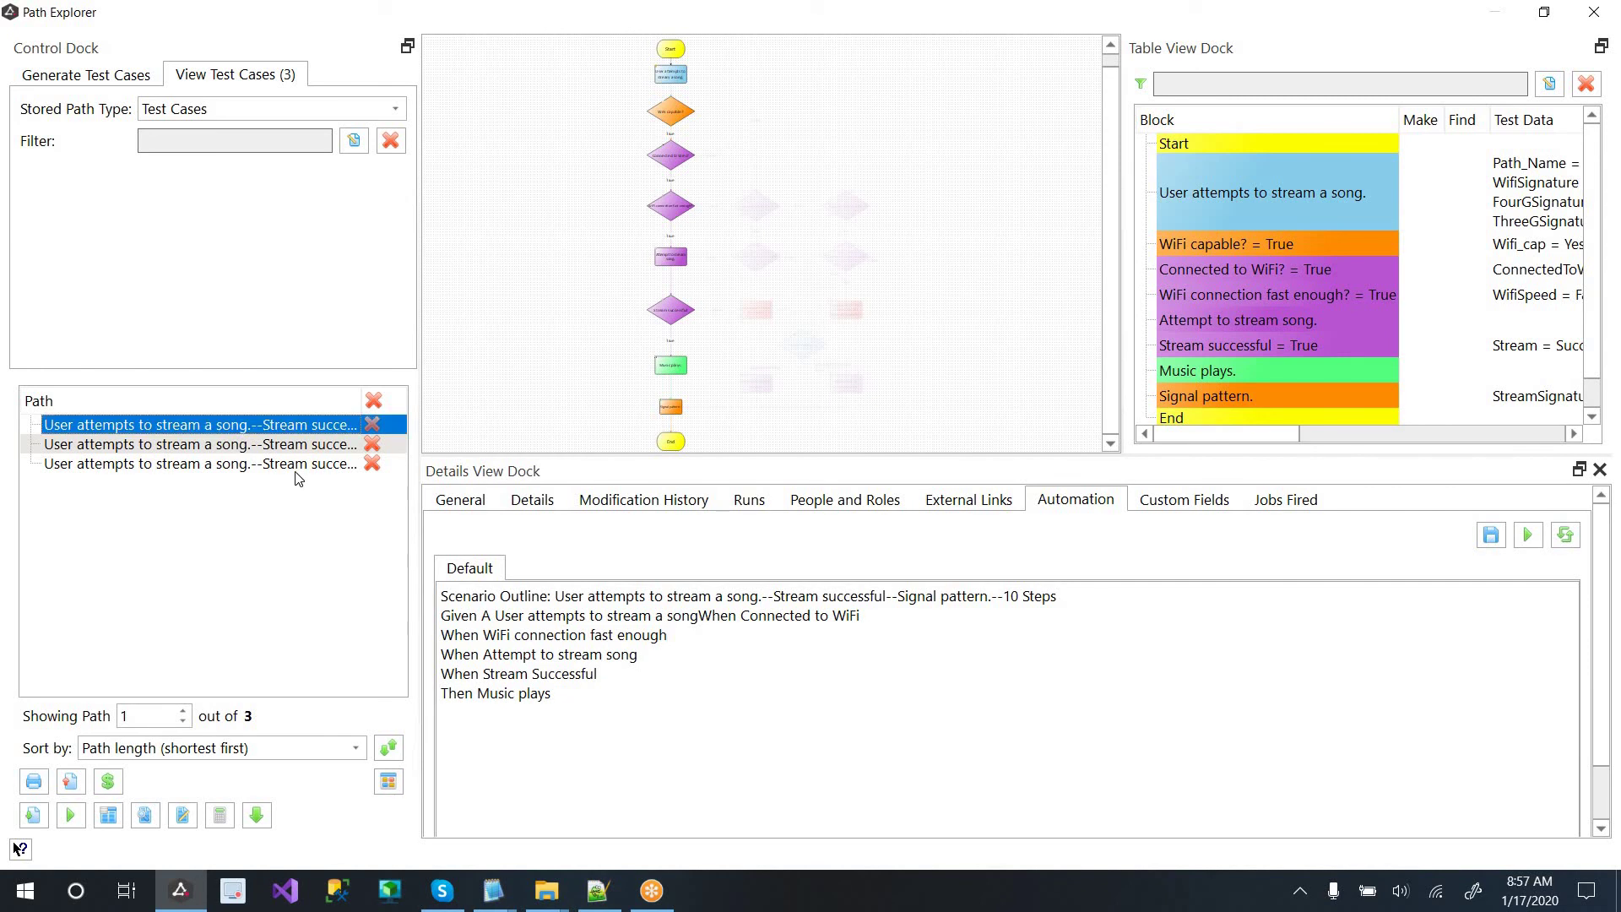
click(1570, 536)
key(Escape)
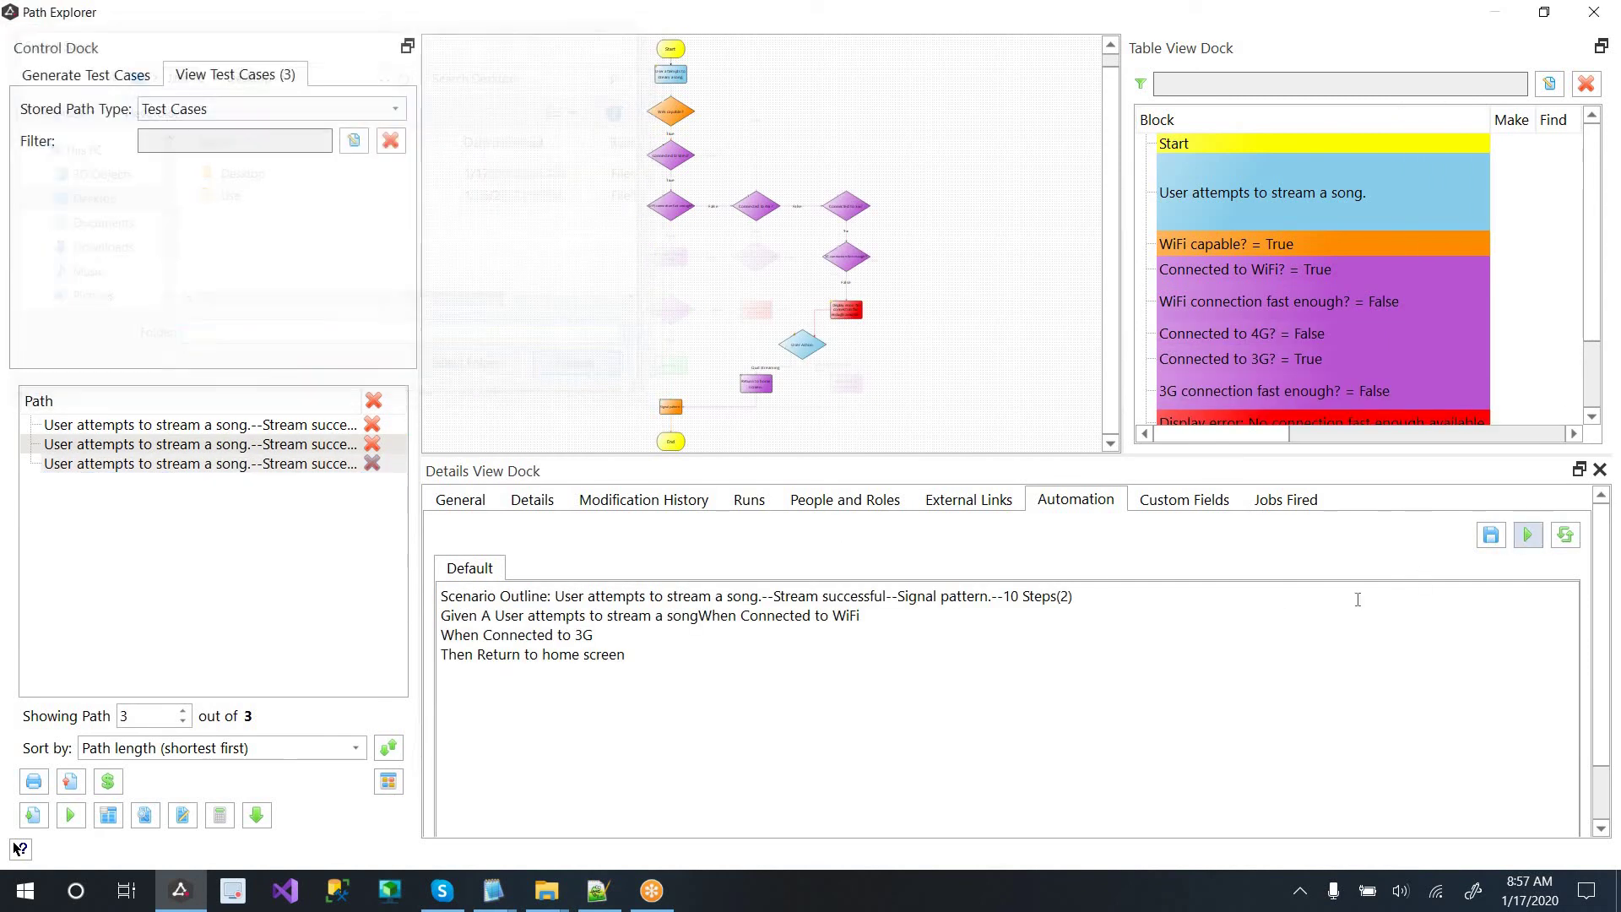
Step: Generate and review the first path's scenario, ending with 'Then Music plays'
click(314, 445)
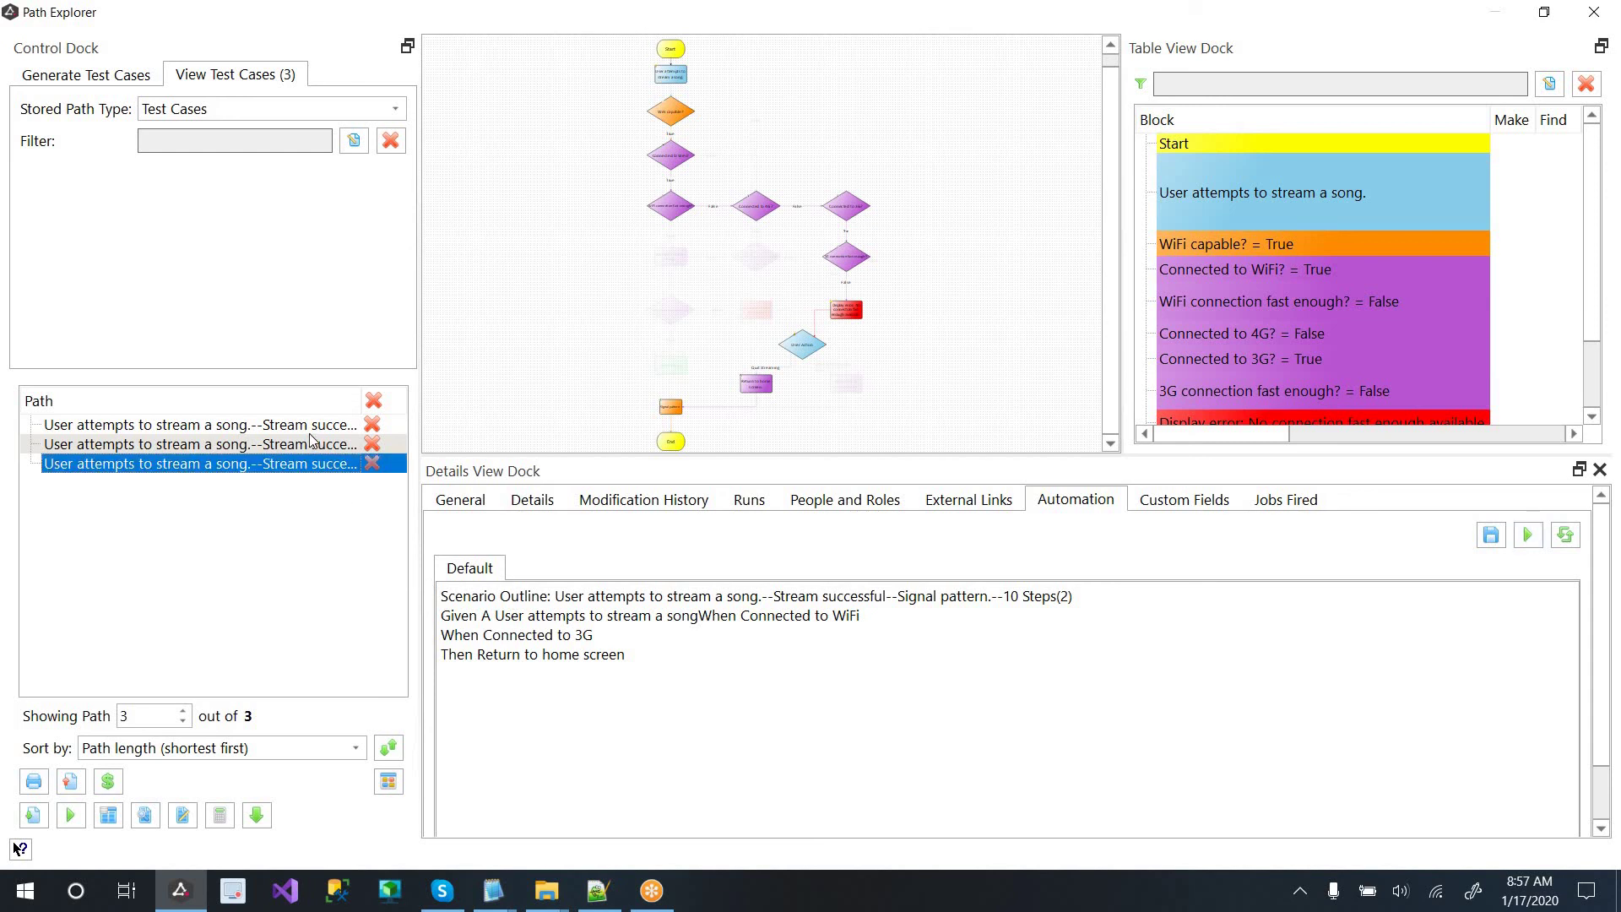
click(310, 428)
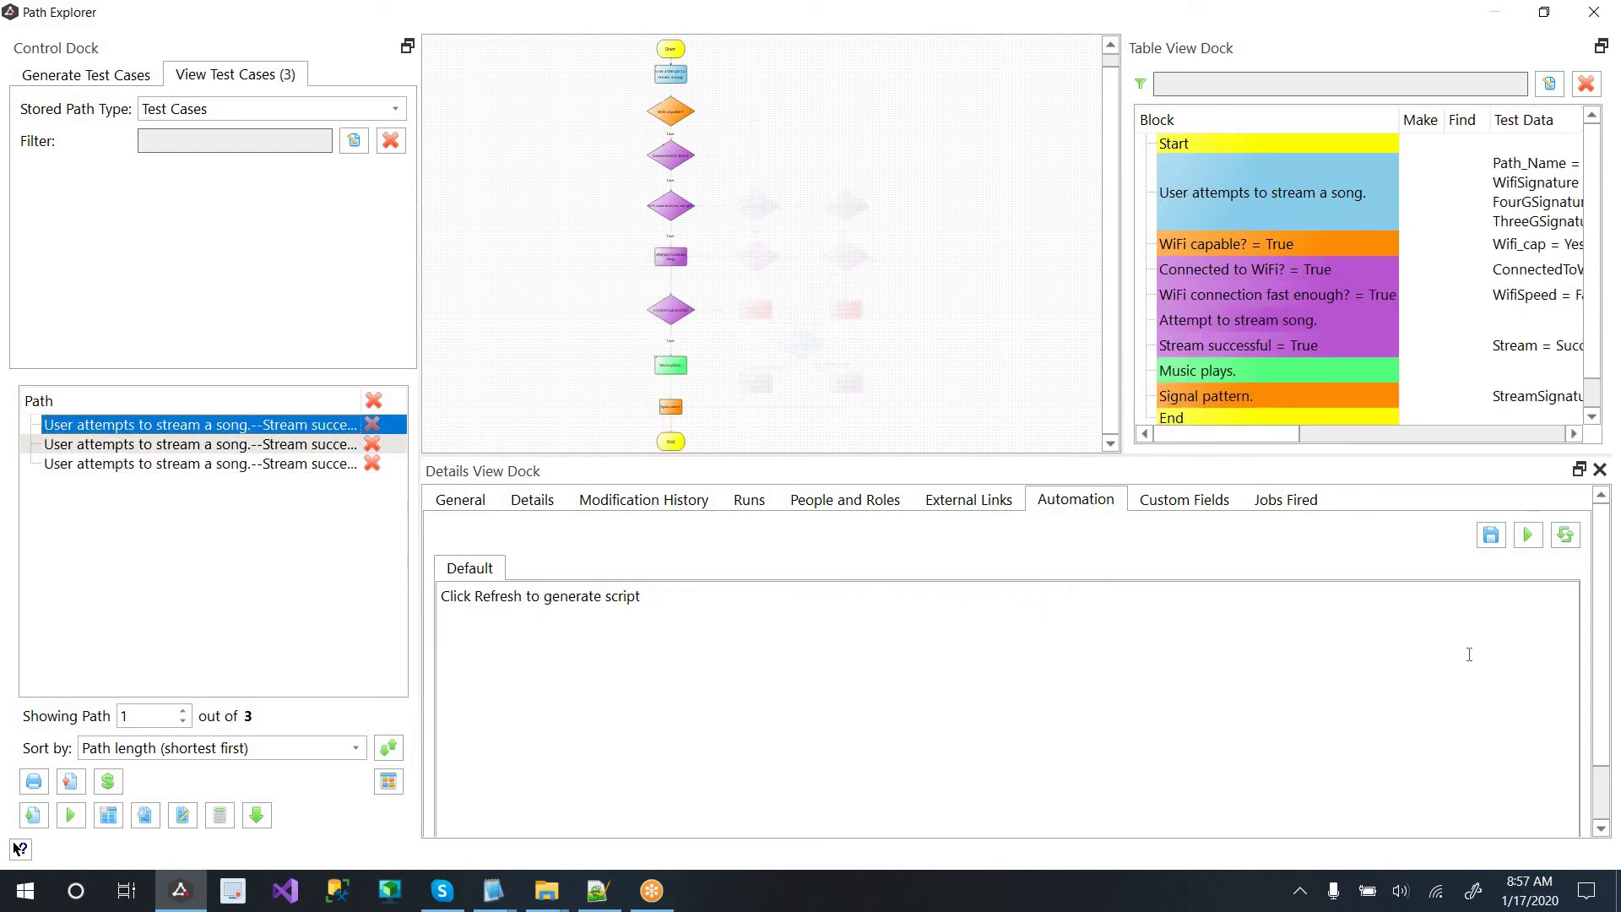
click(1565, 535)
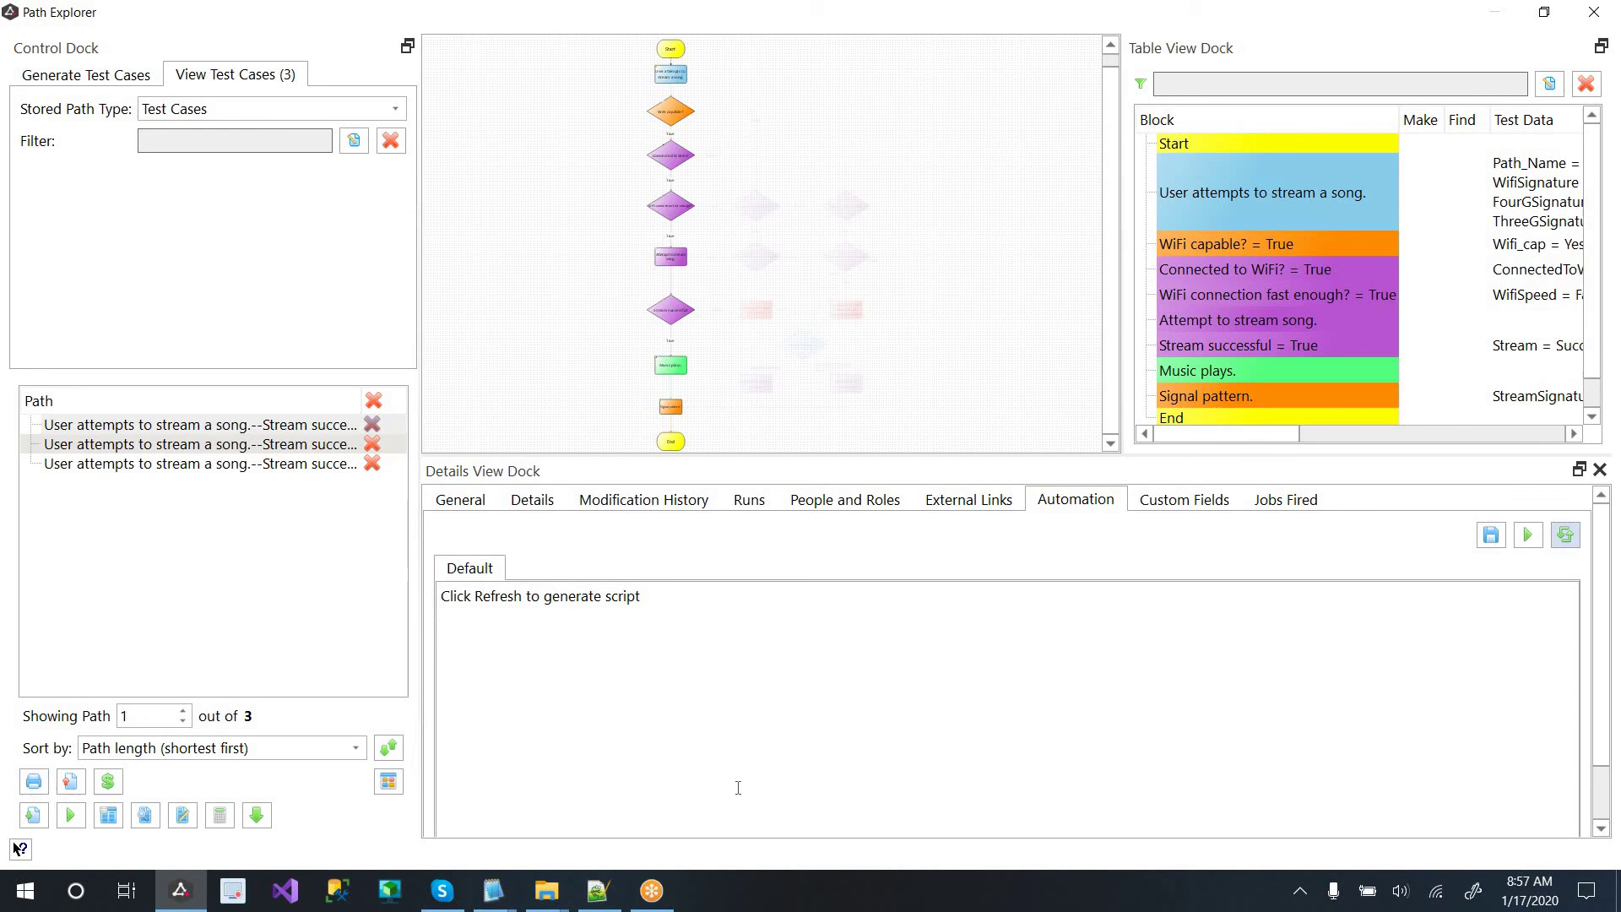
drag(625, 703, 444, 593)
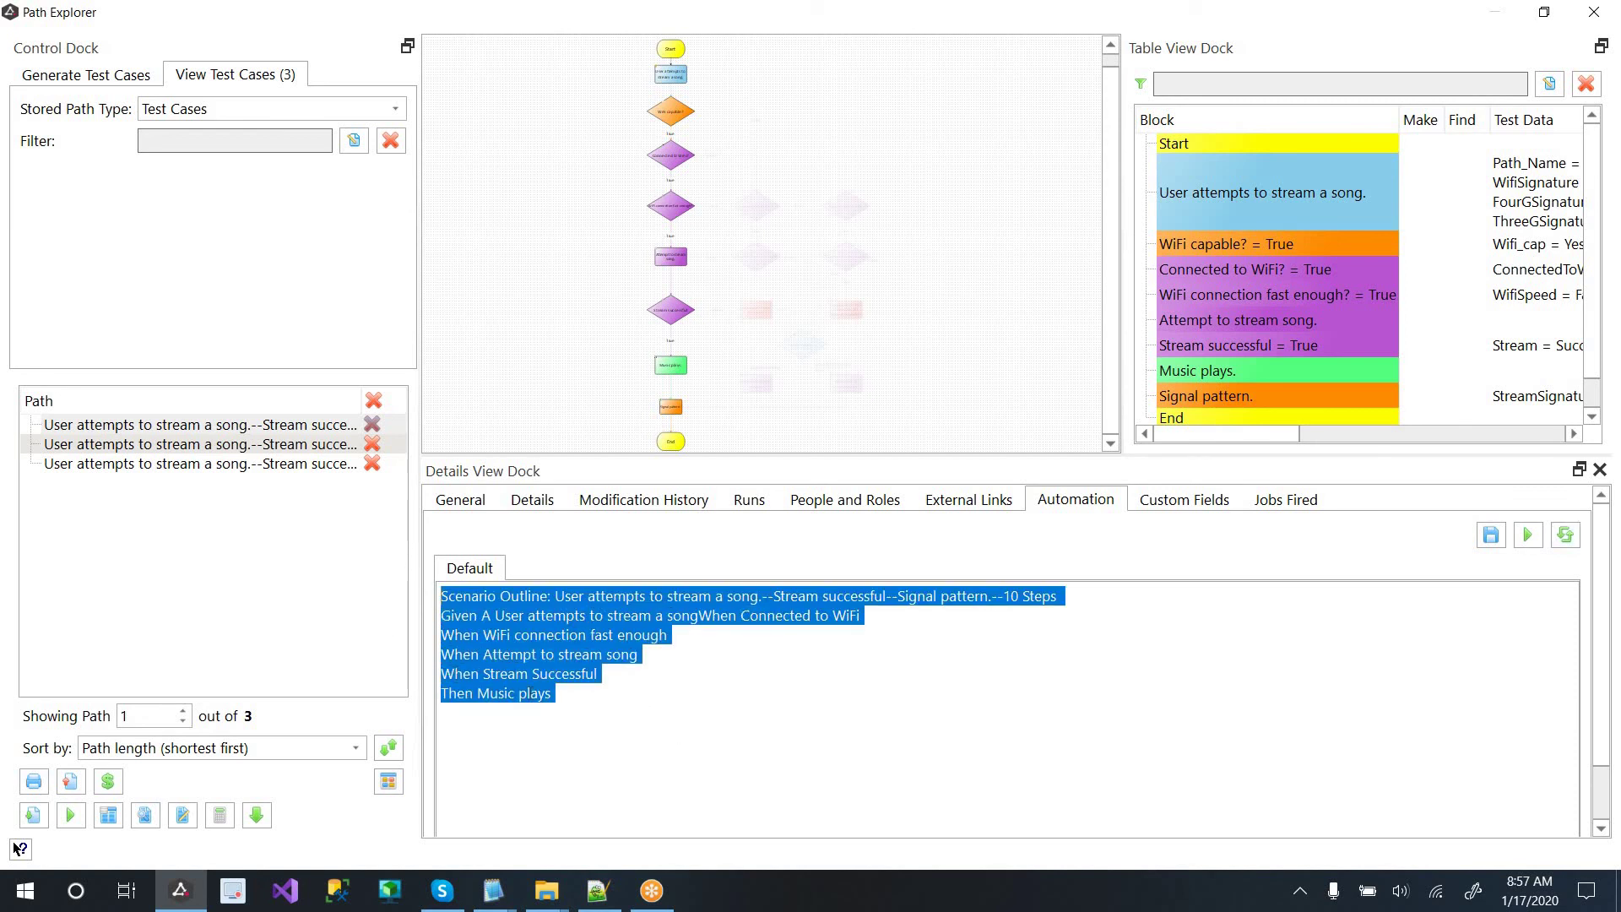
click(518, 693)
double_click(531, 693)
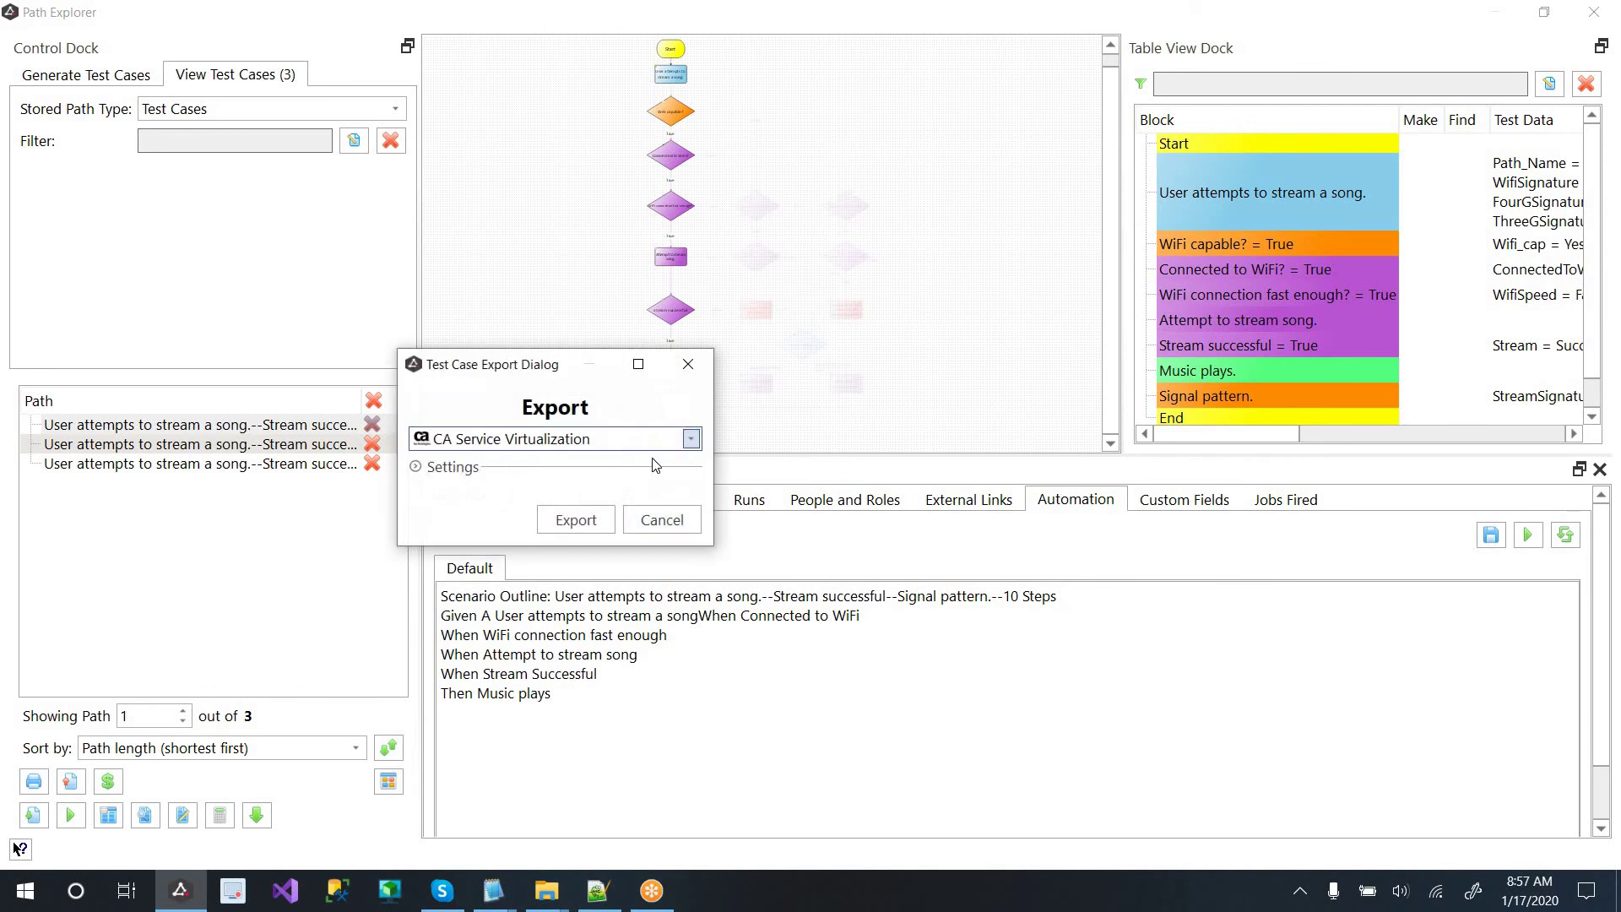
Step: Export the three test cases as Automation scripts and review the merged _Default.txt preview
click(654, 444)
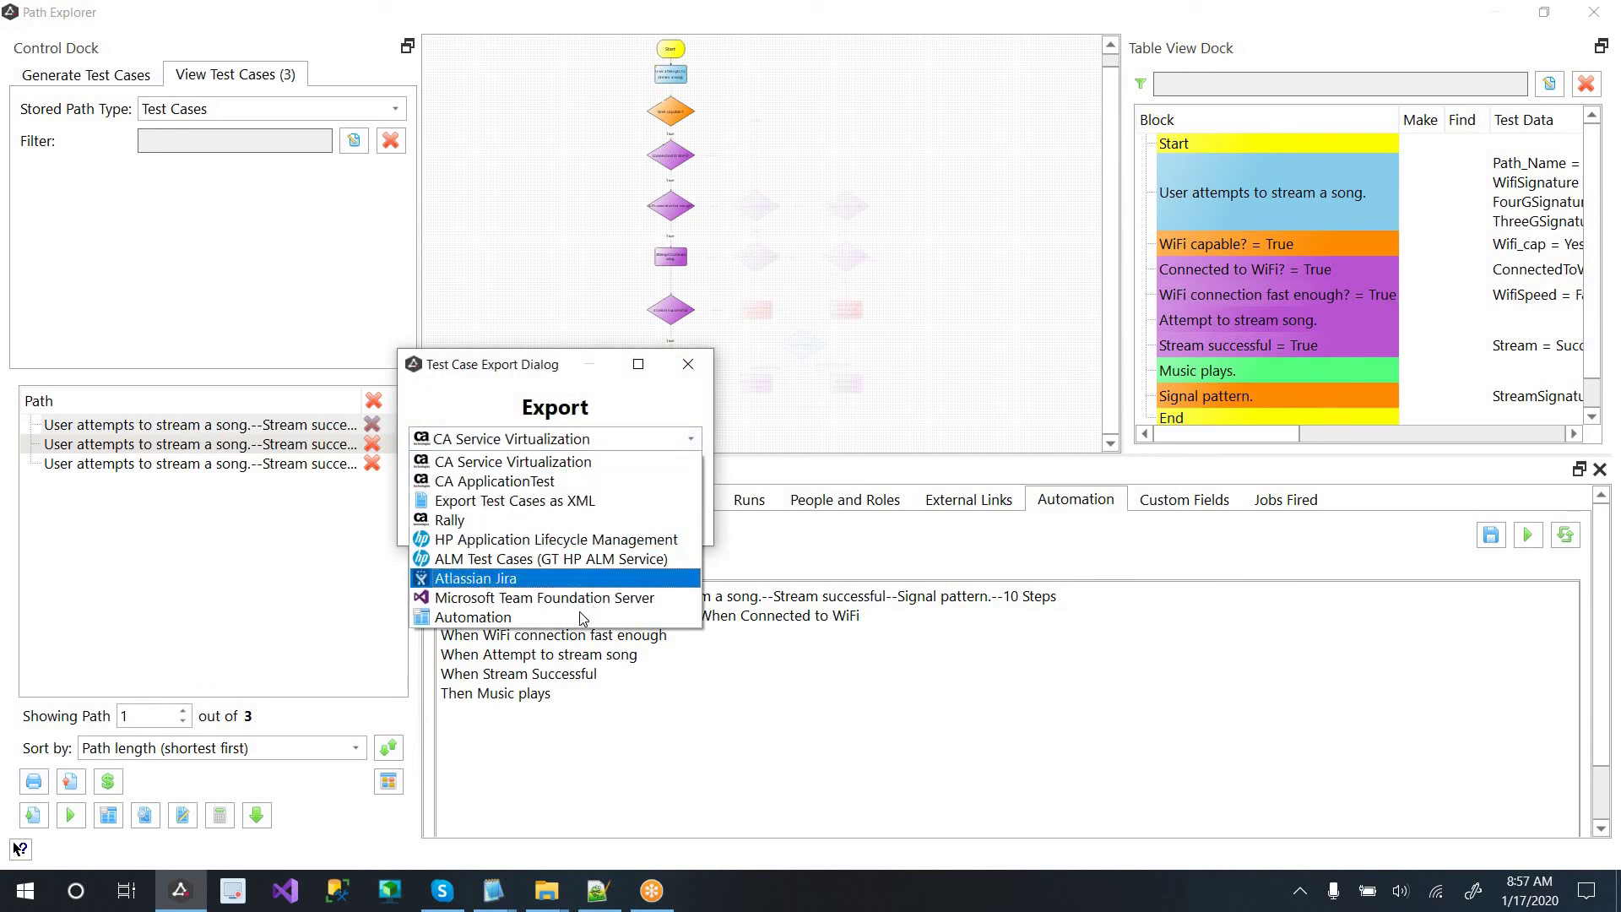
key(Return)
click(578, 516)
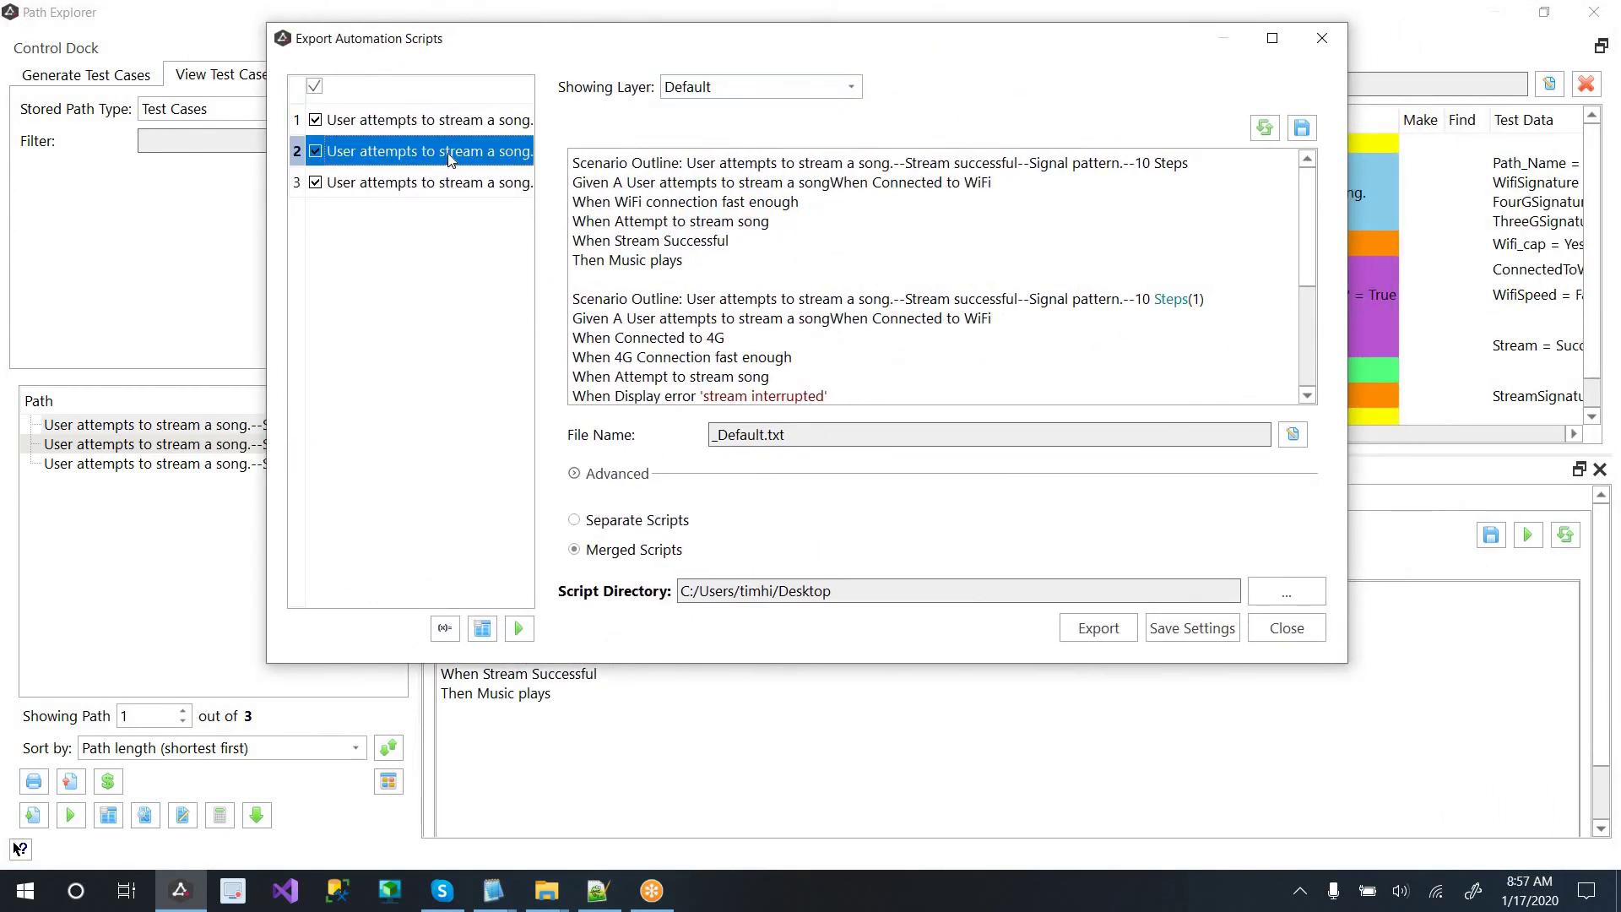
drag(577, 241, 849, 334)
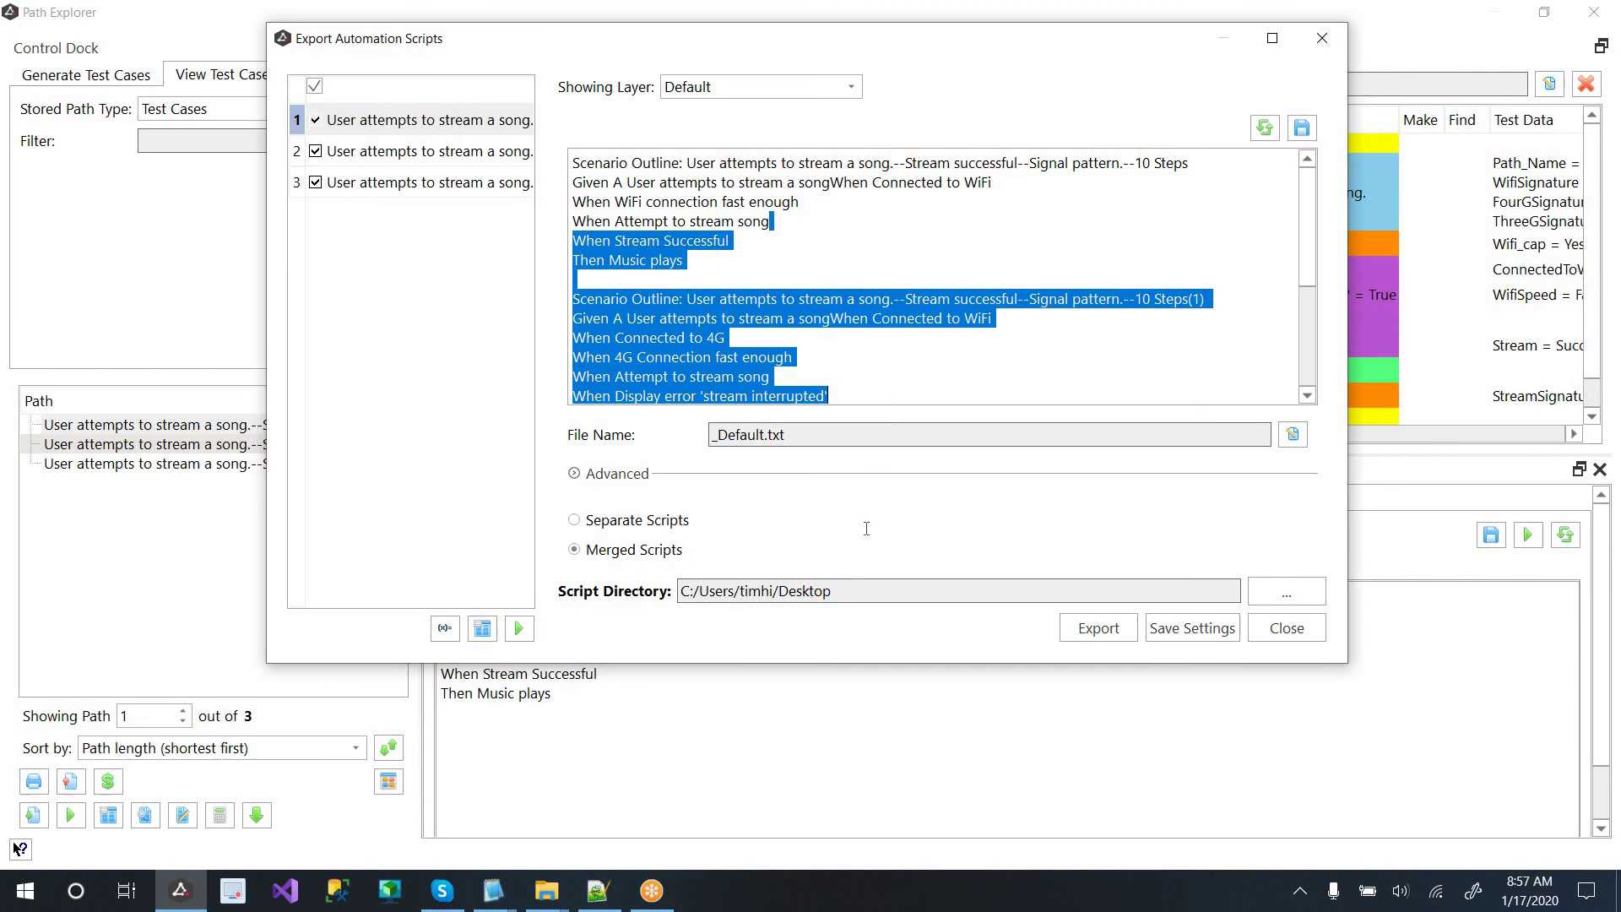
click(729, 504)
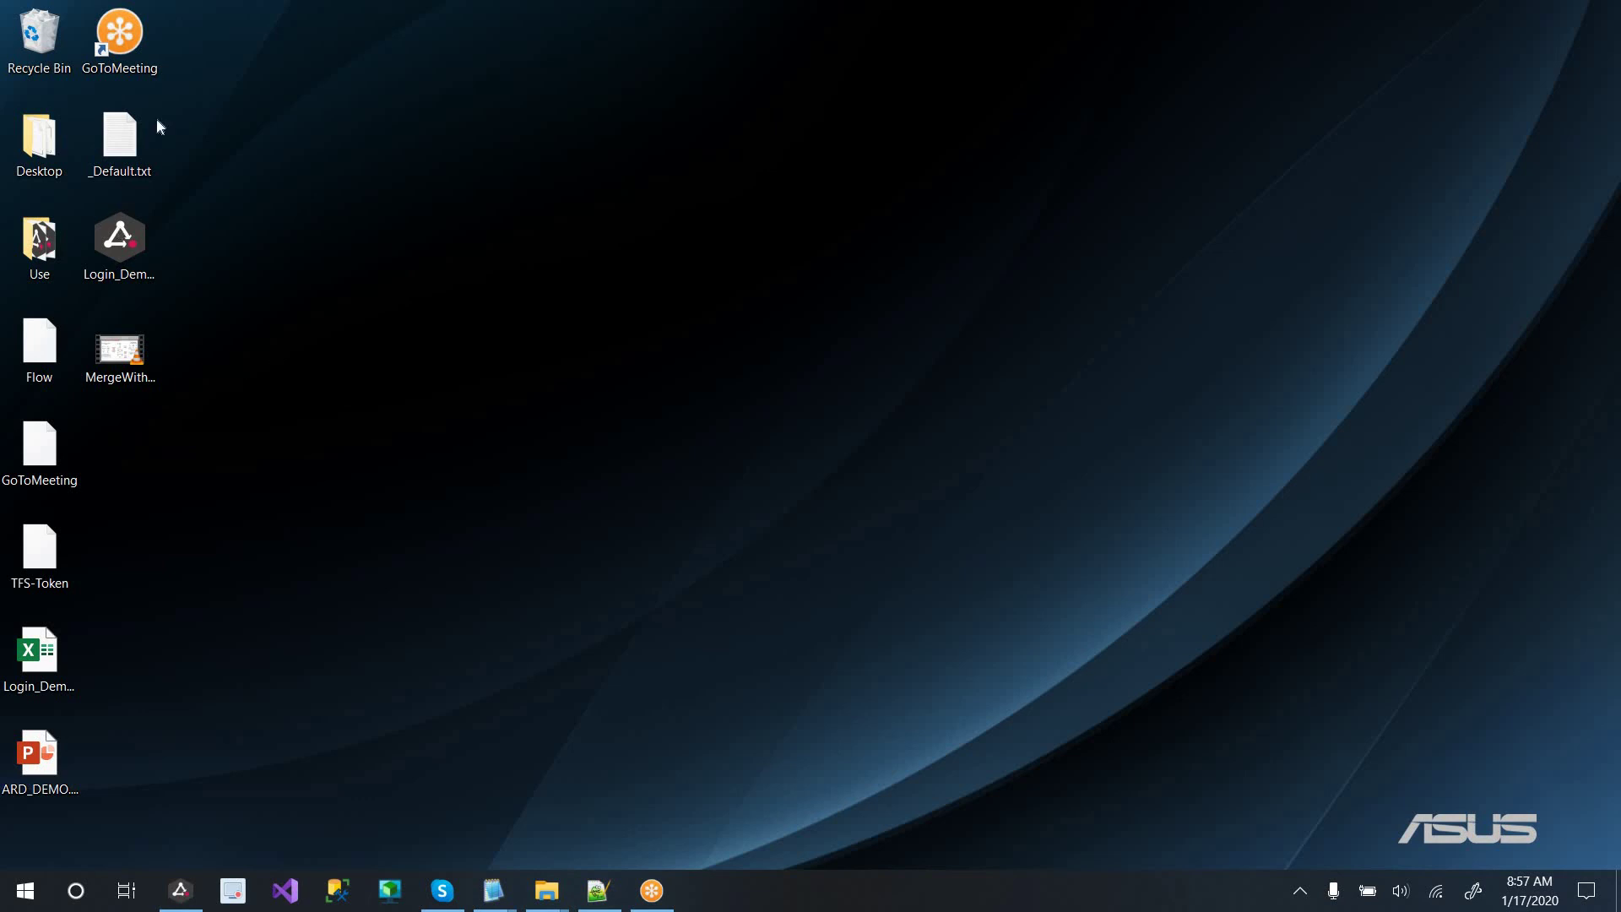
Step: Delete the old _Default.txt and re-export the merged scripts to a fresh _Default.txt
drag(126, 142, 39, 38)
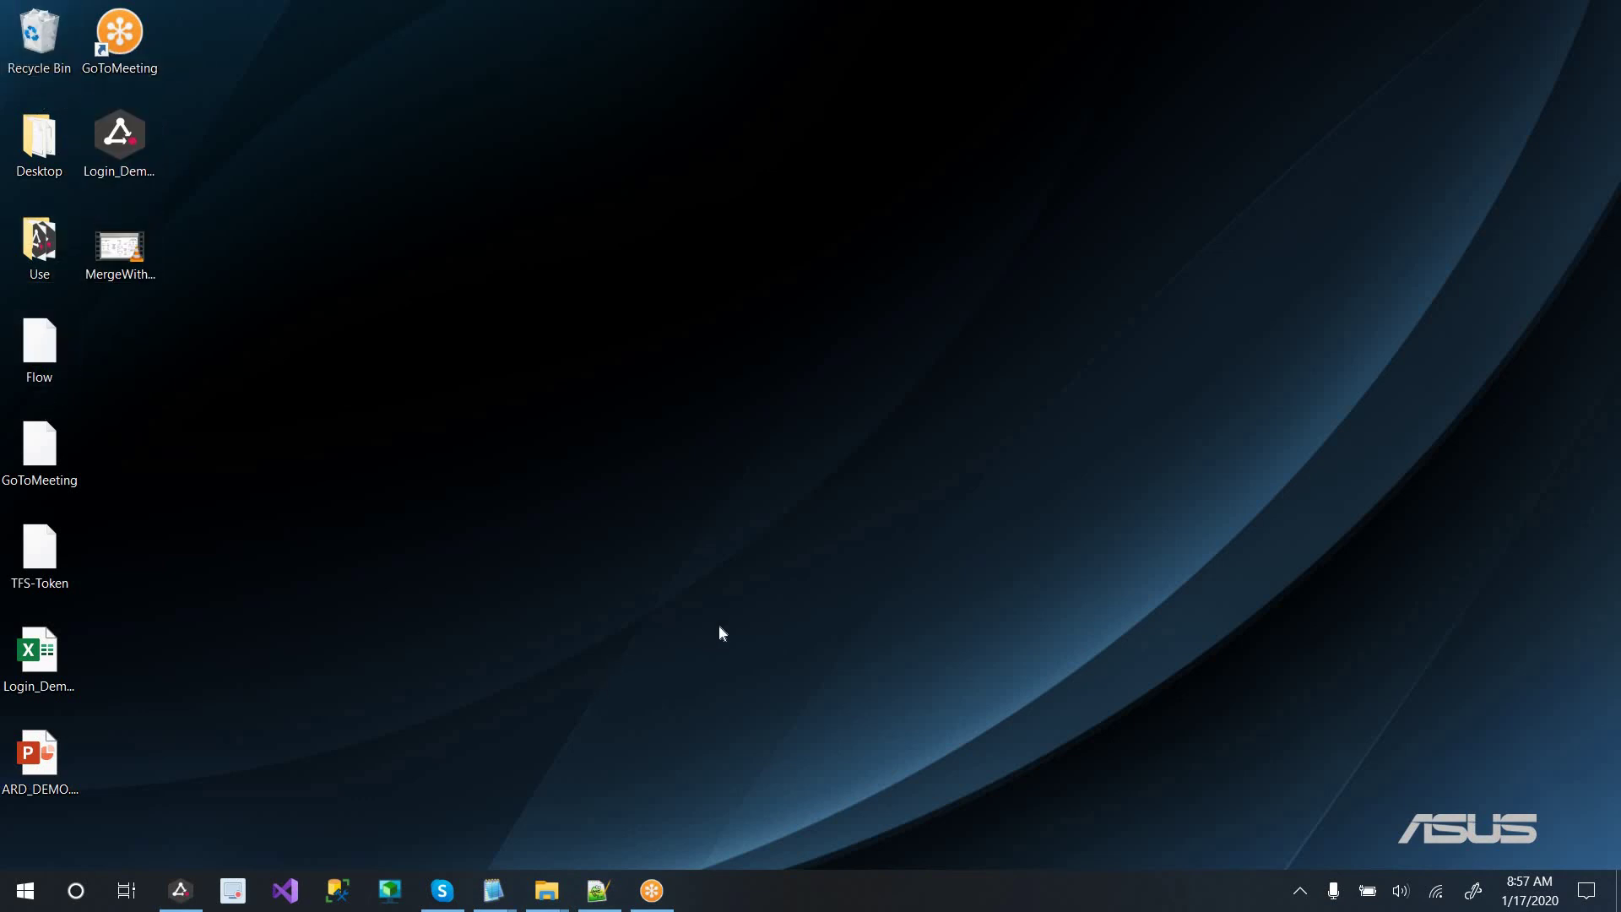
key(alt+Tab)
key(alt+Tab)
key(alt+Tab)
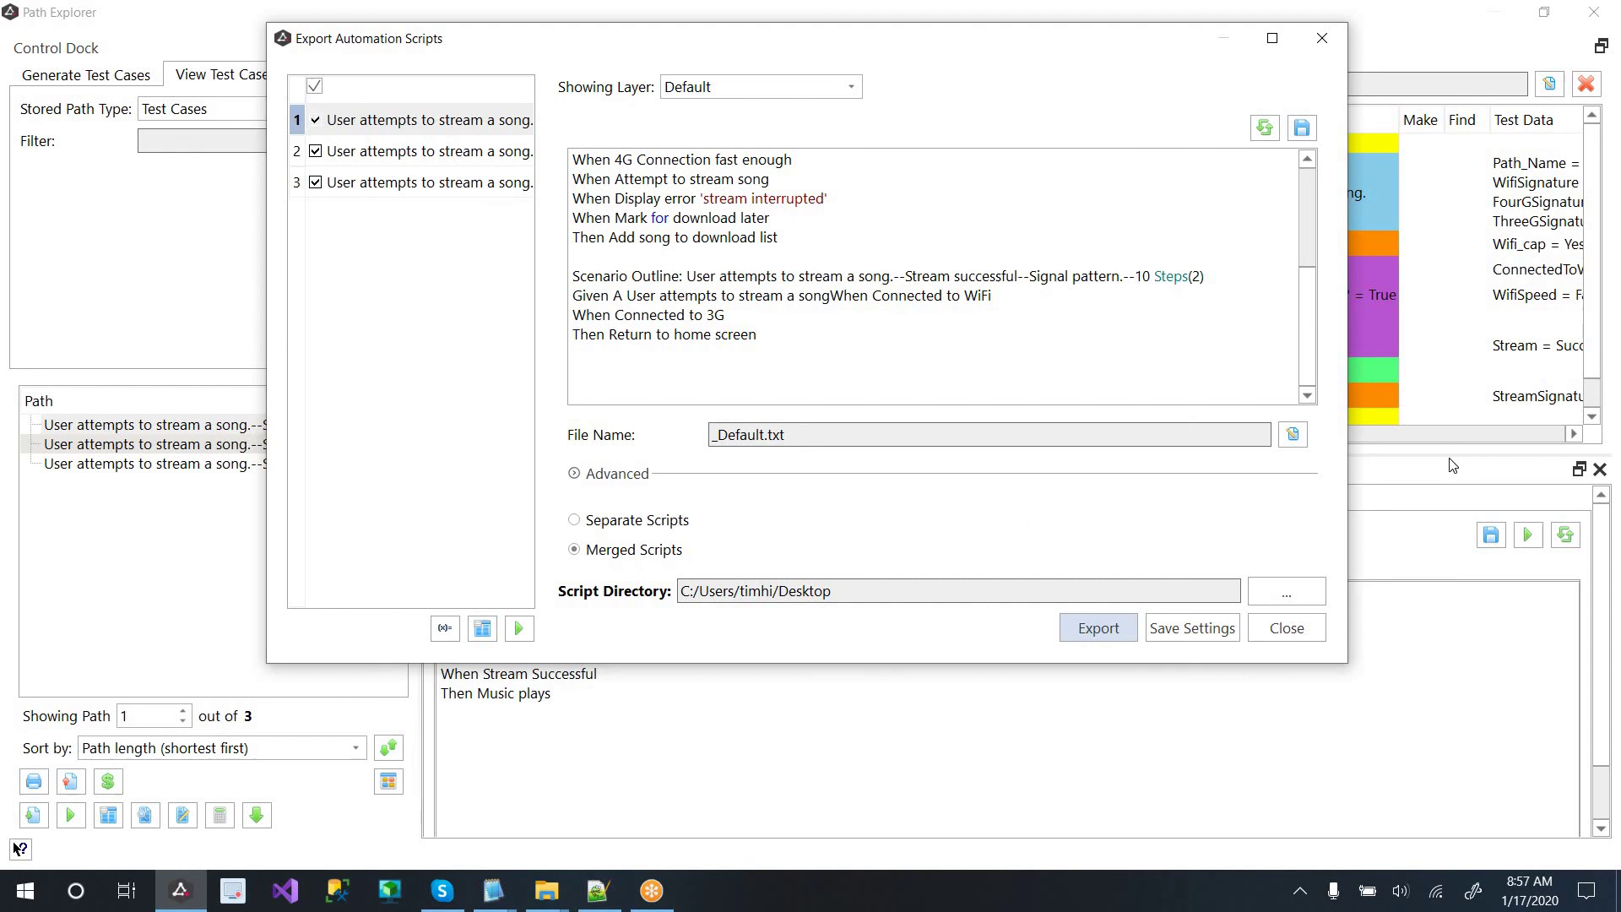
click(1117, 640)
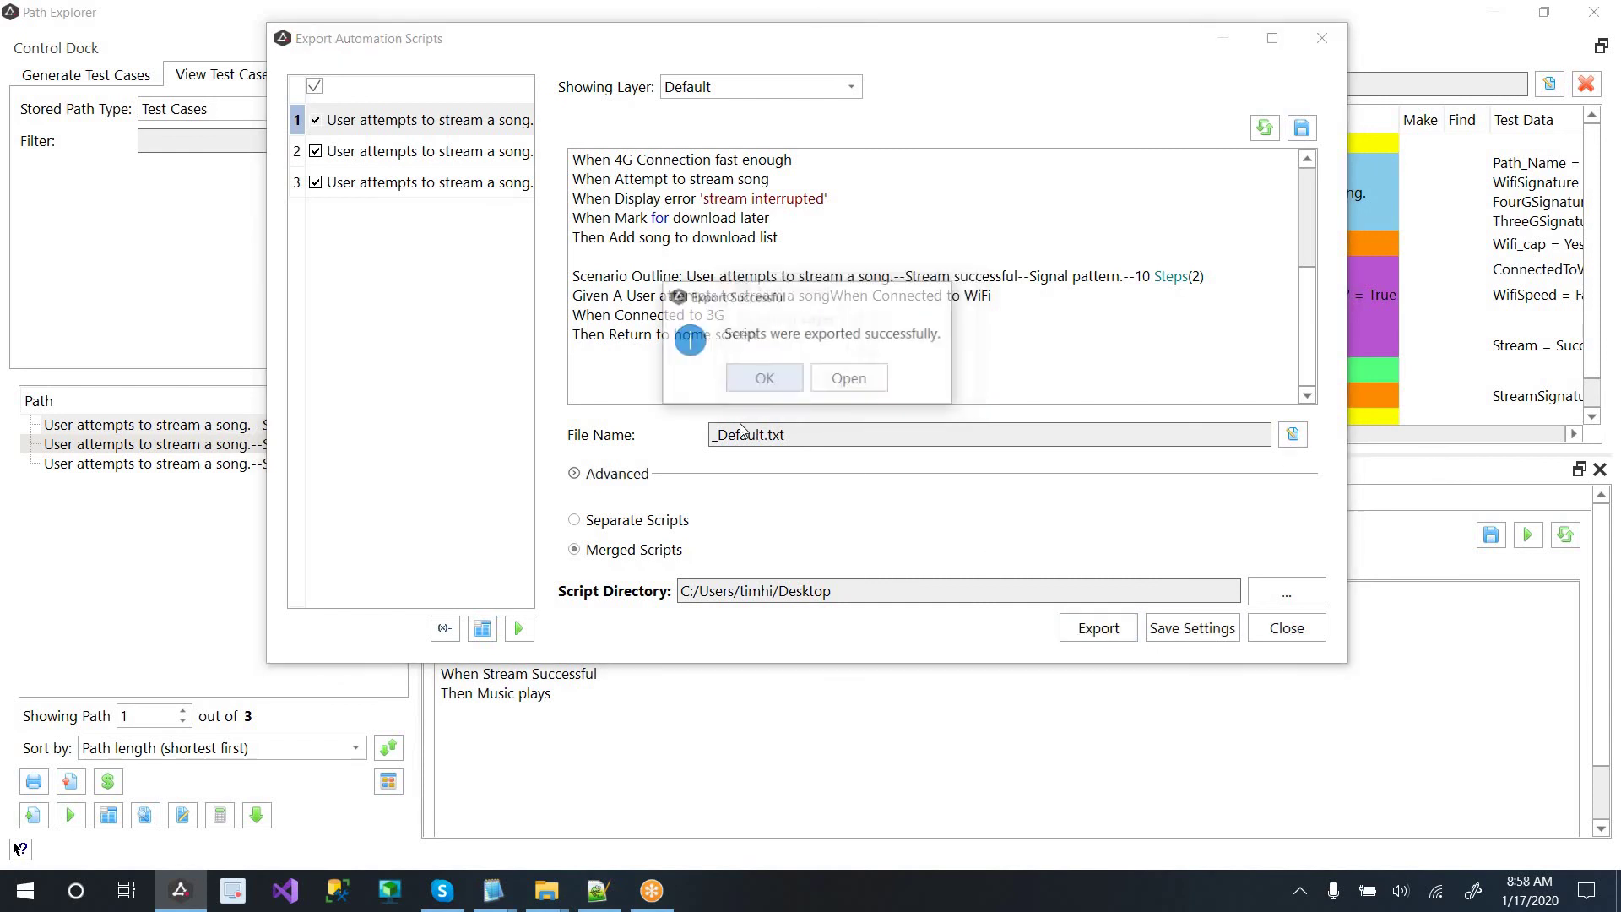
click(755, 377)
Step: Open _Default.txt from the desktop with Edit with Notepad++
key(super+d)
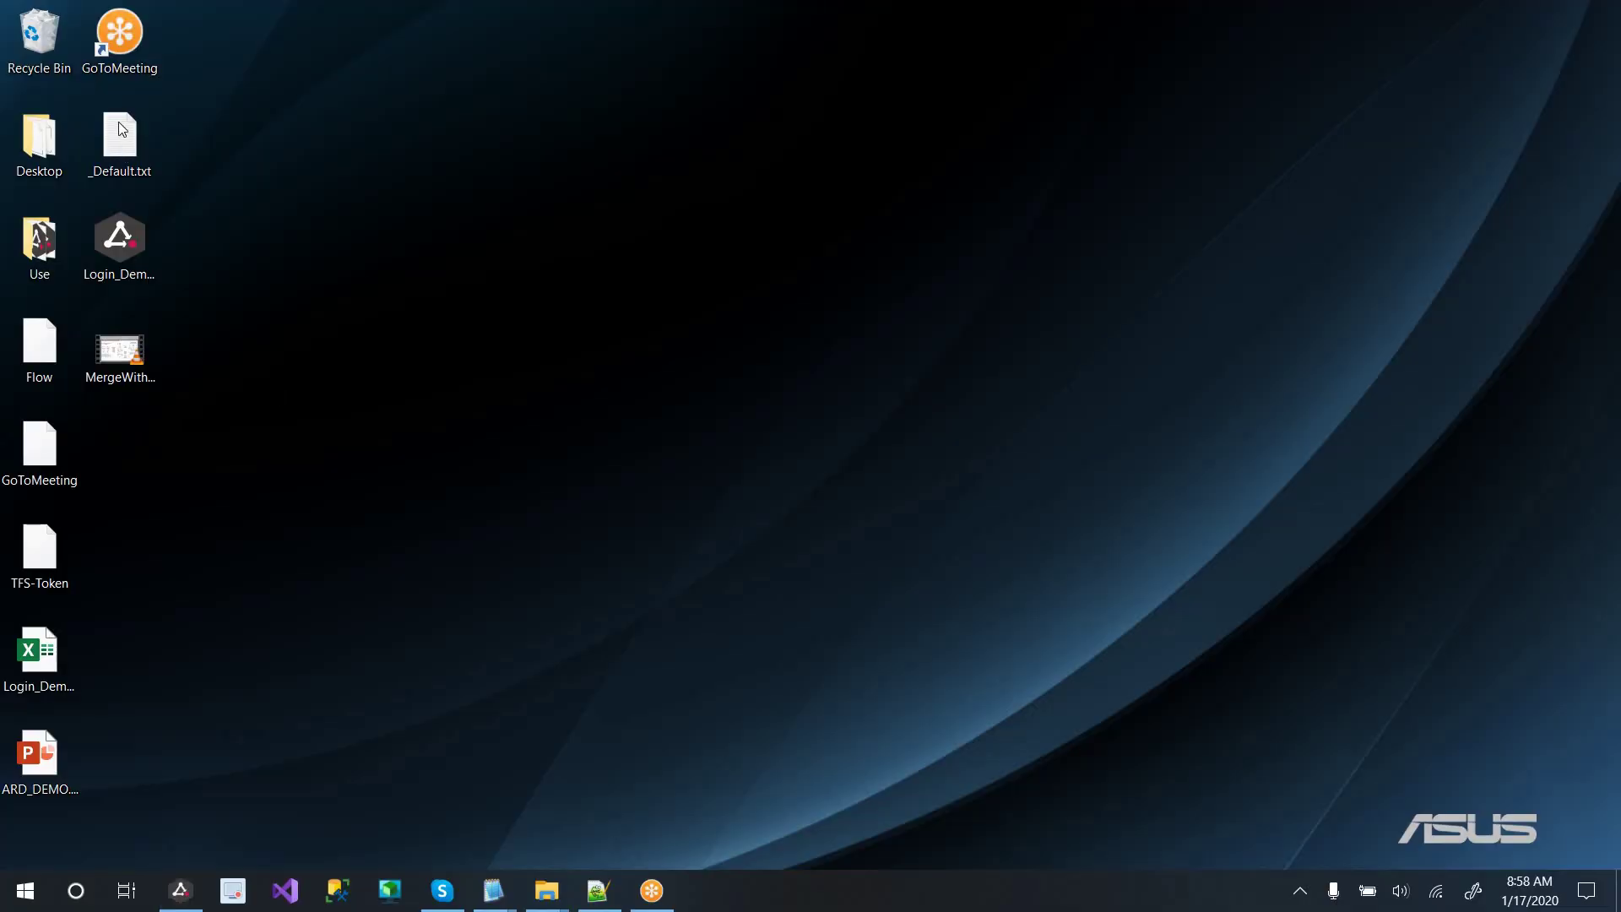
click(118, 127)
right_click(119, 127)
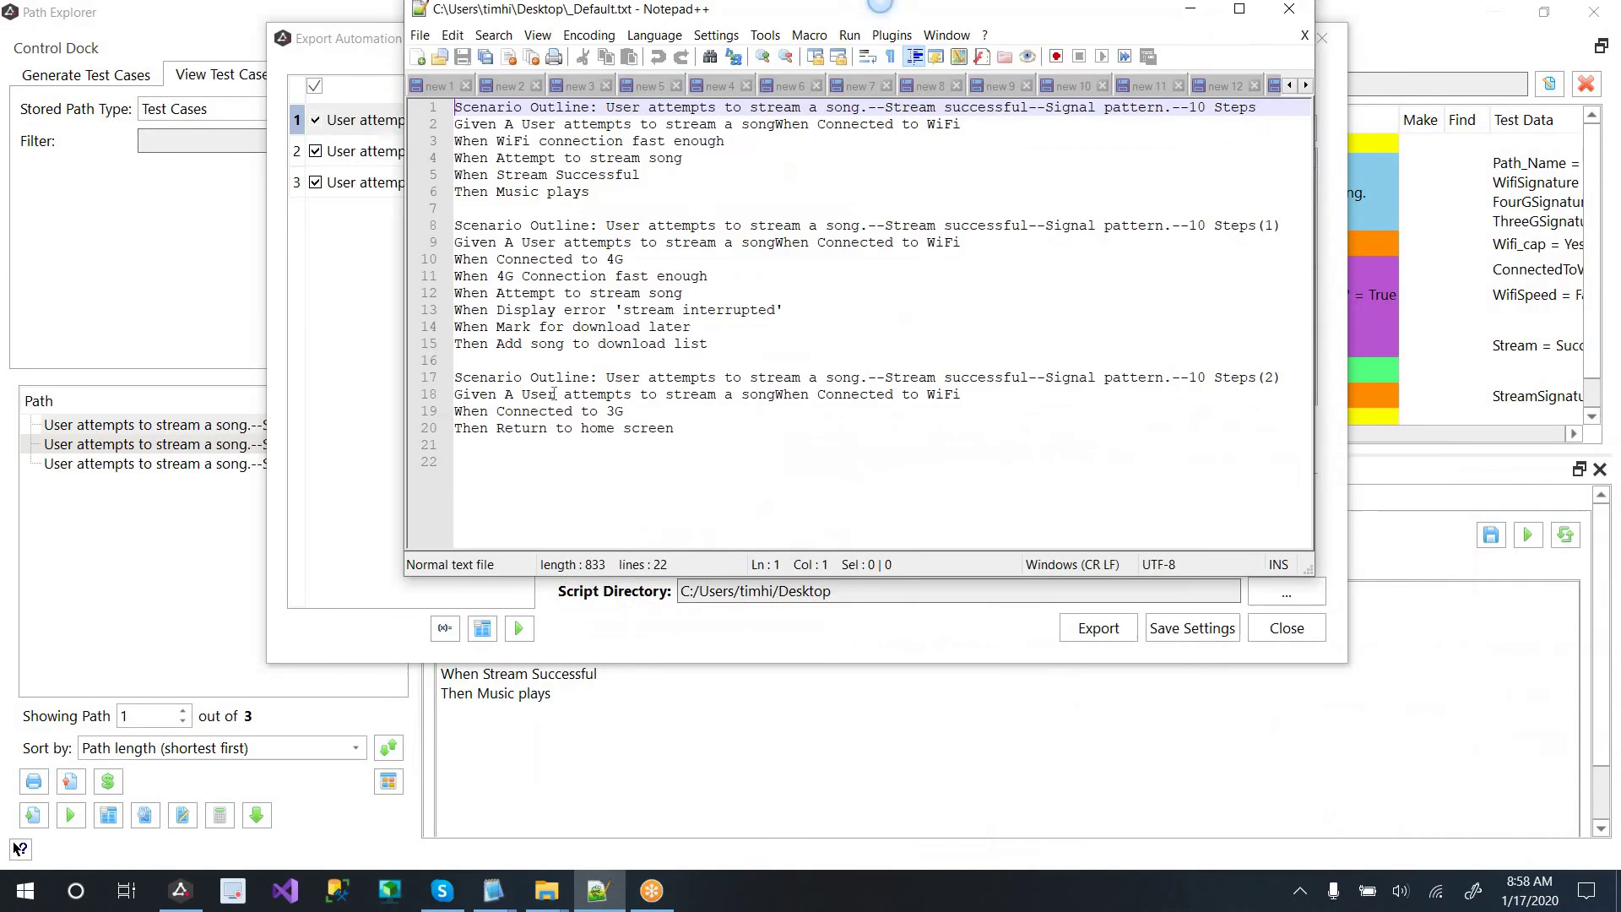
Step: Inspect the merged scenario lines, finishing on the first scenario's lines 1-6
mouse_move(362, 462)
mouse_down()
mouse_move(84, 181)
mouse_move(70, 107)
mouse_up()
click(628, 546)
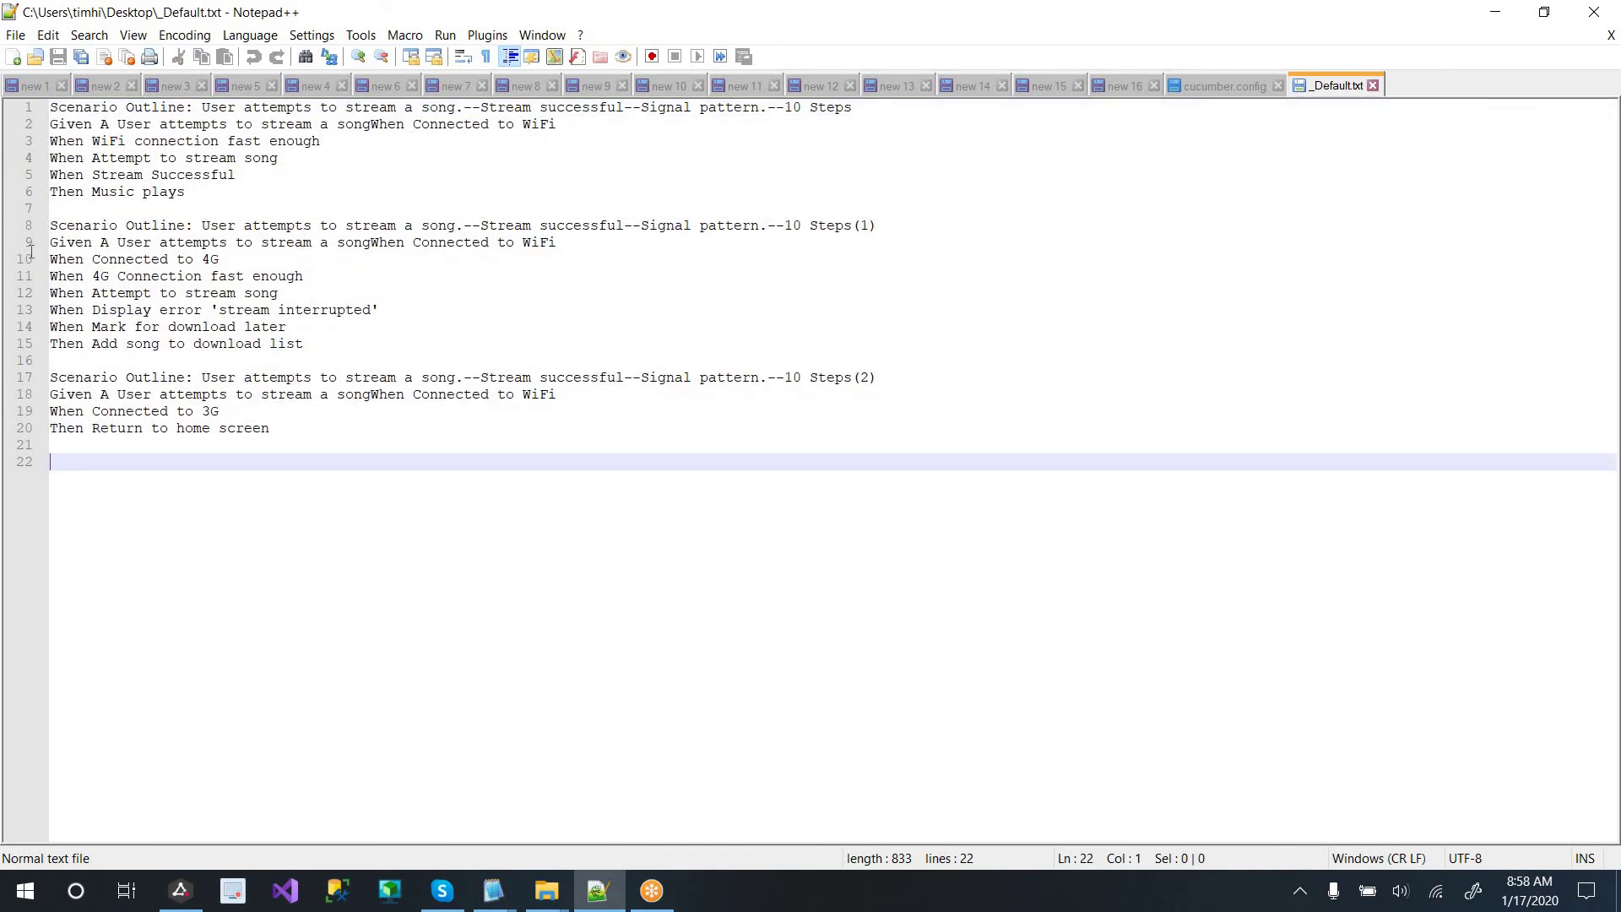
key(shift+Up)
key(shift+Up)
key(shift+Up)
key(shift+Up)
key(shift+Up)
key(shift+Up)
click(409, 408)
drag(101, 465, 77, 446)
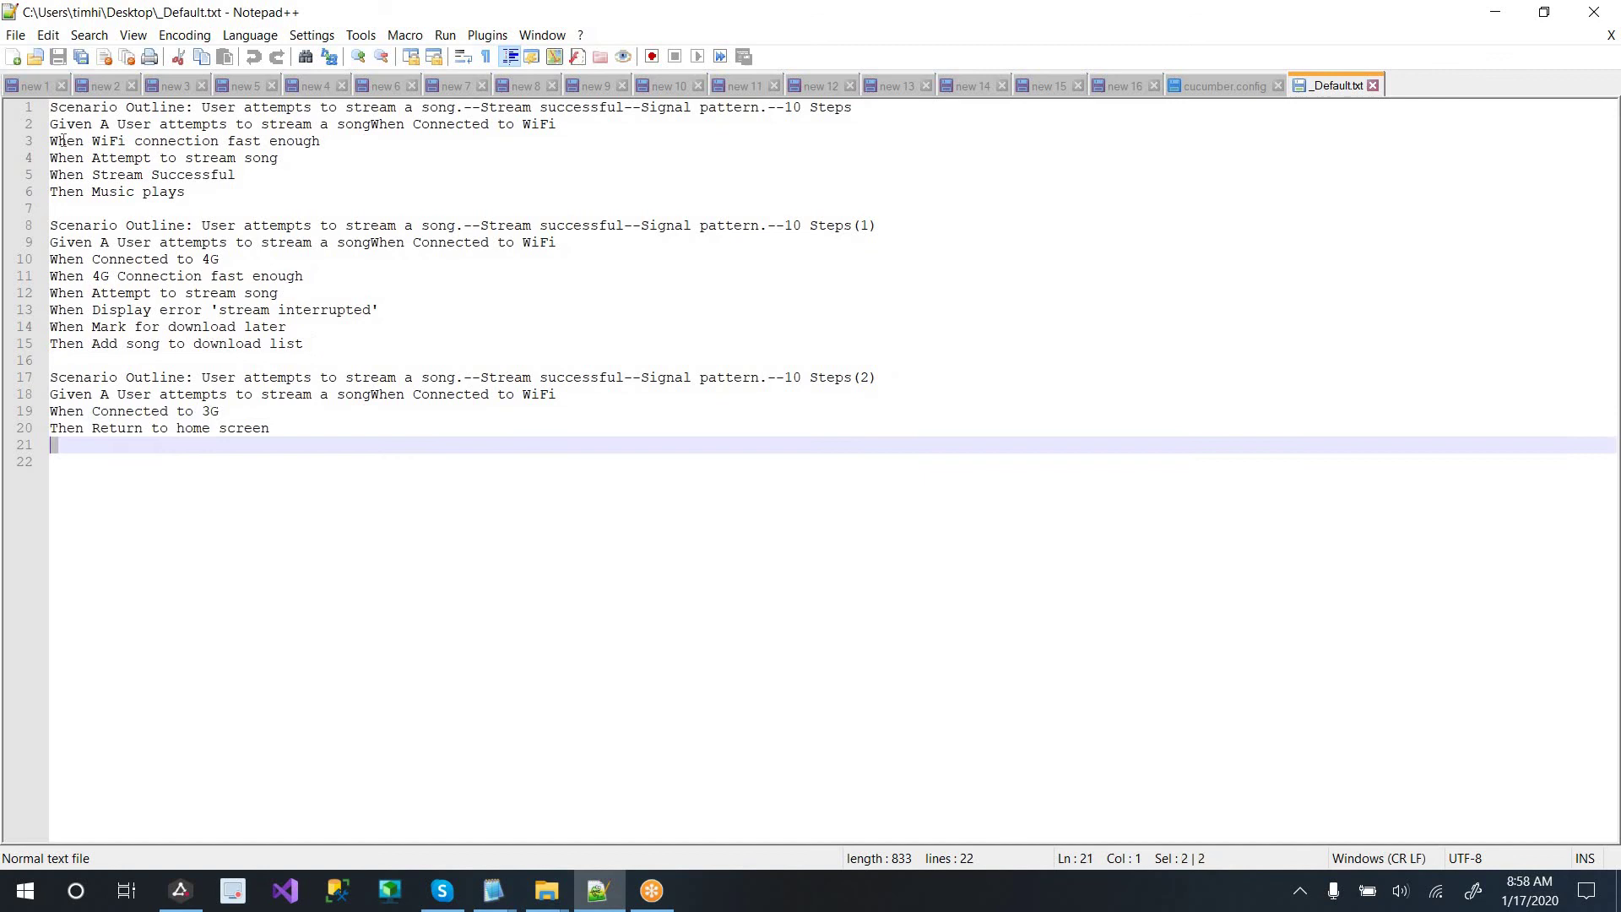
key(shift+Up)
key(shift+Up)
key(shift+Up)
key(shift+Up)
key(shift+Up)
key(shift+Up)
click(192, 410)
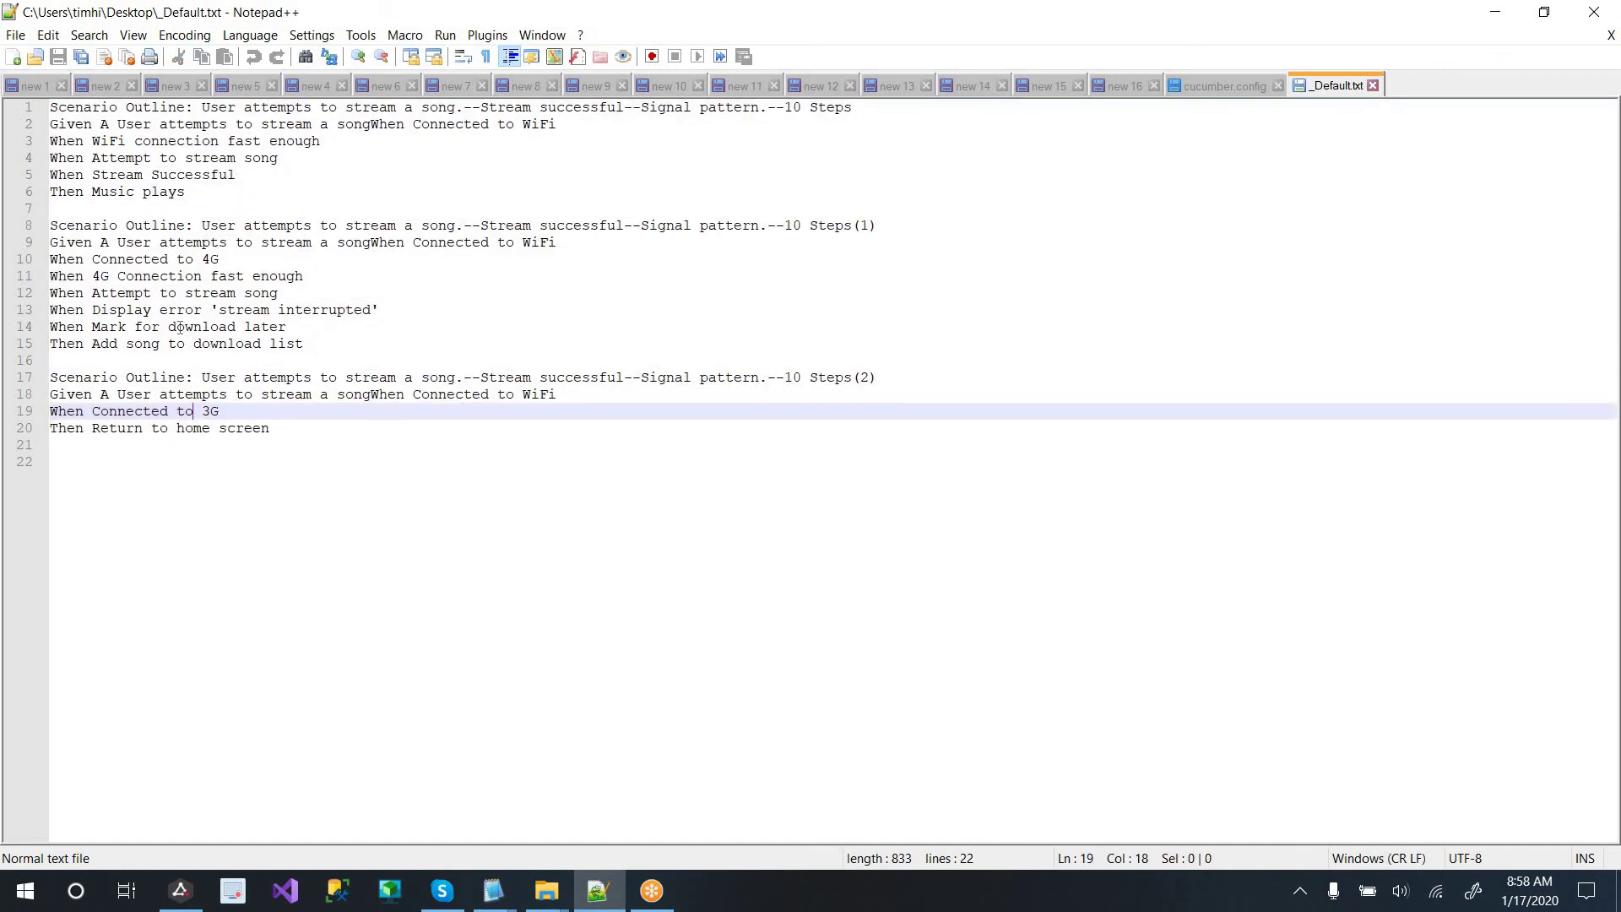
drag(186, 192, 51, 107)
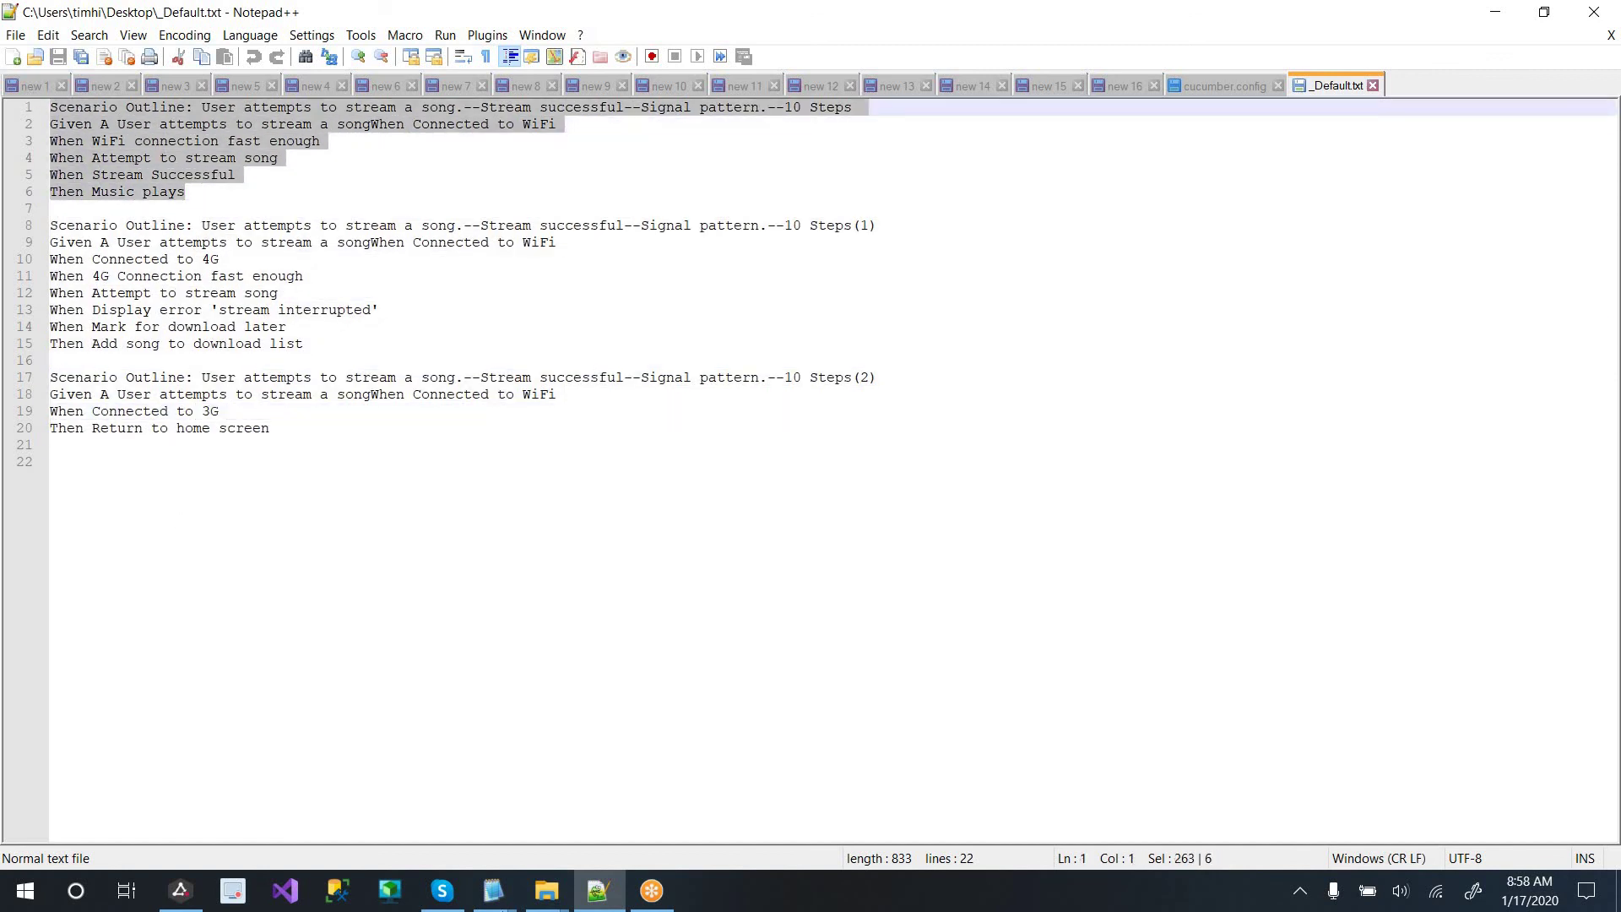
Step: Return to the Export Automation Scripts dialog and preview the scripts, ending on the first
click(180, 891)
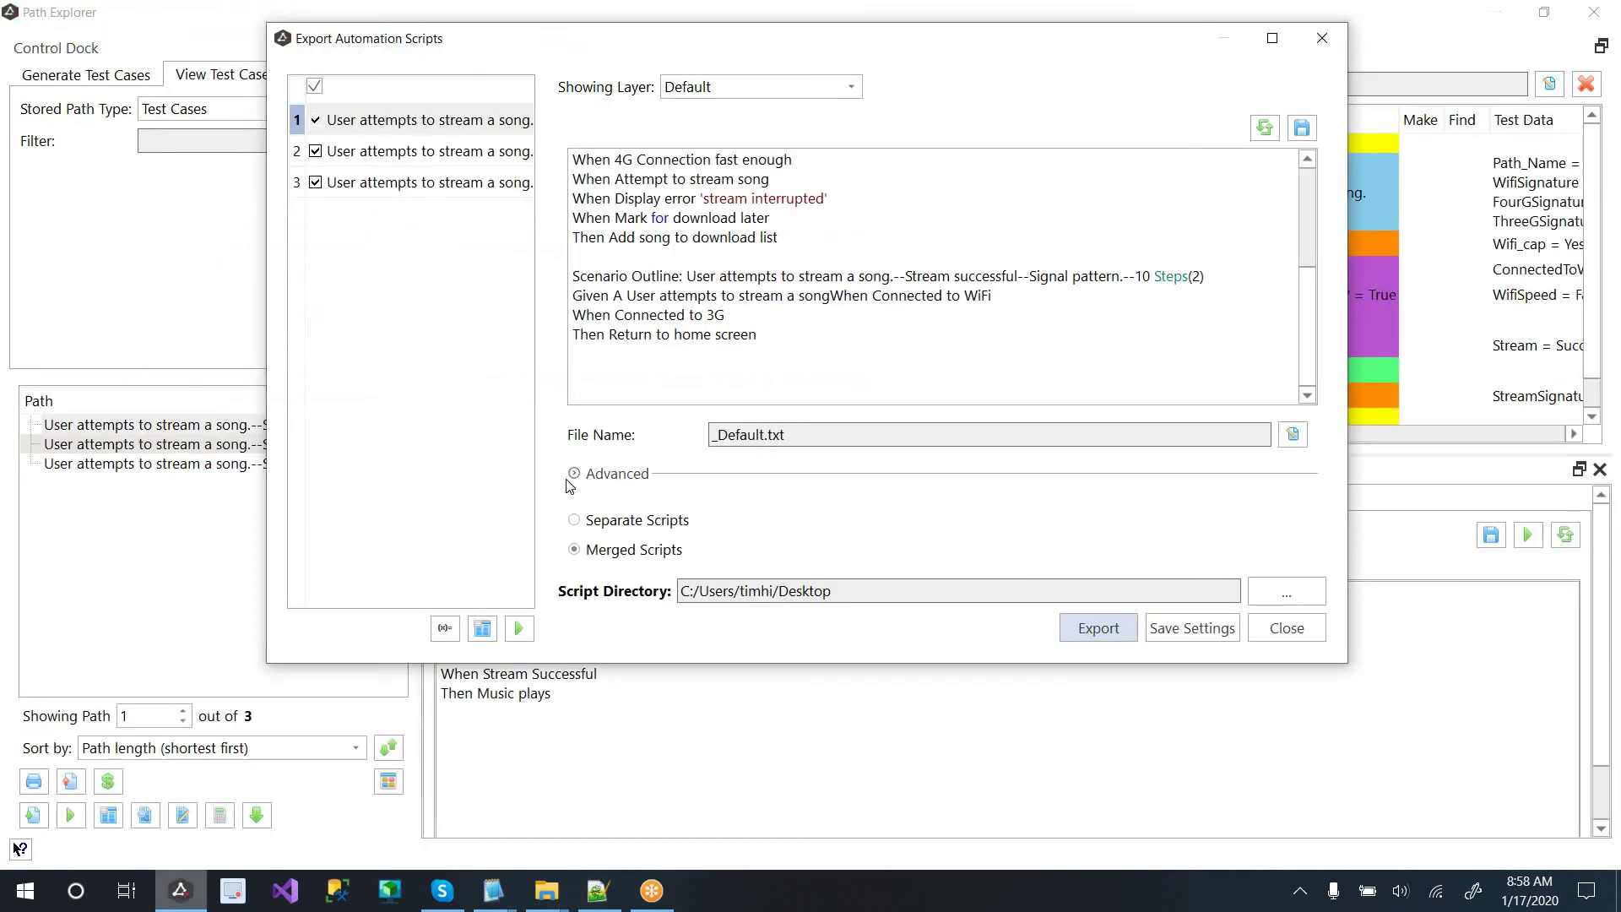
click(422, 162)
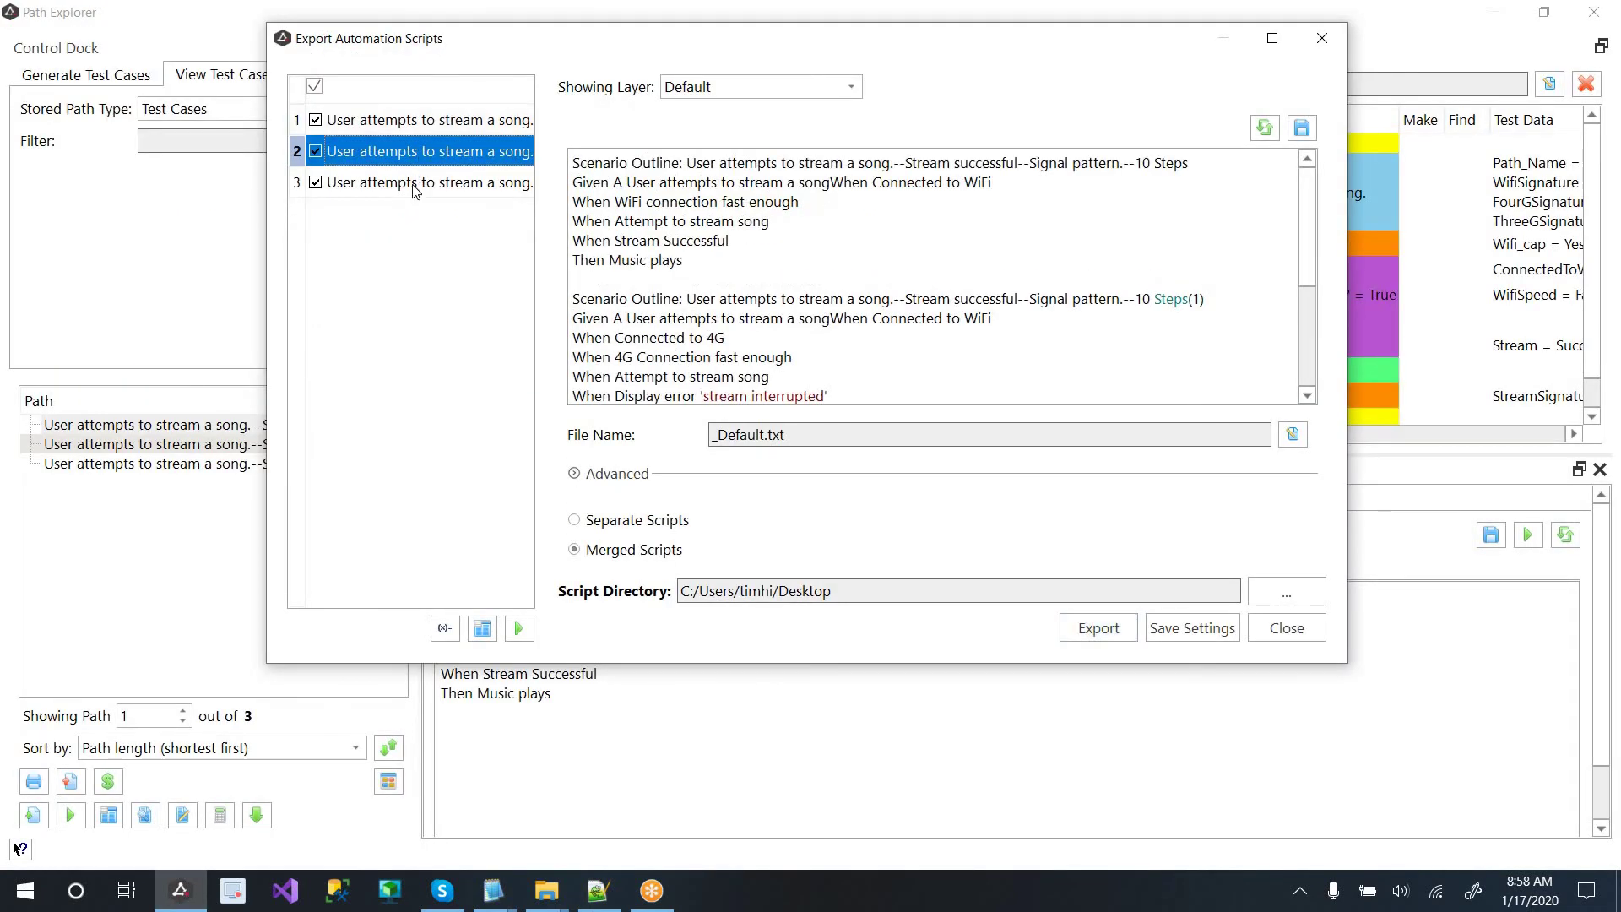
click(415, 183)
key(Up)
key(Up)
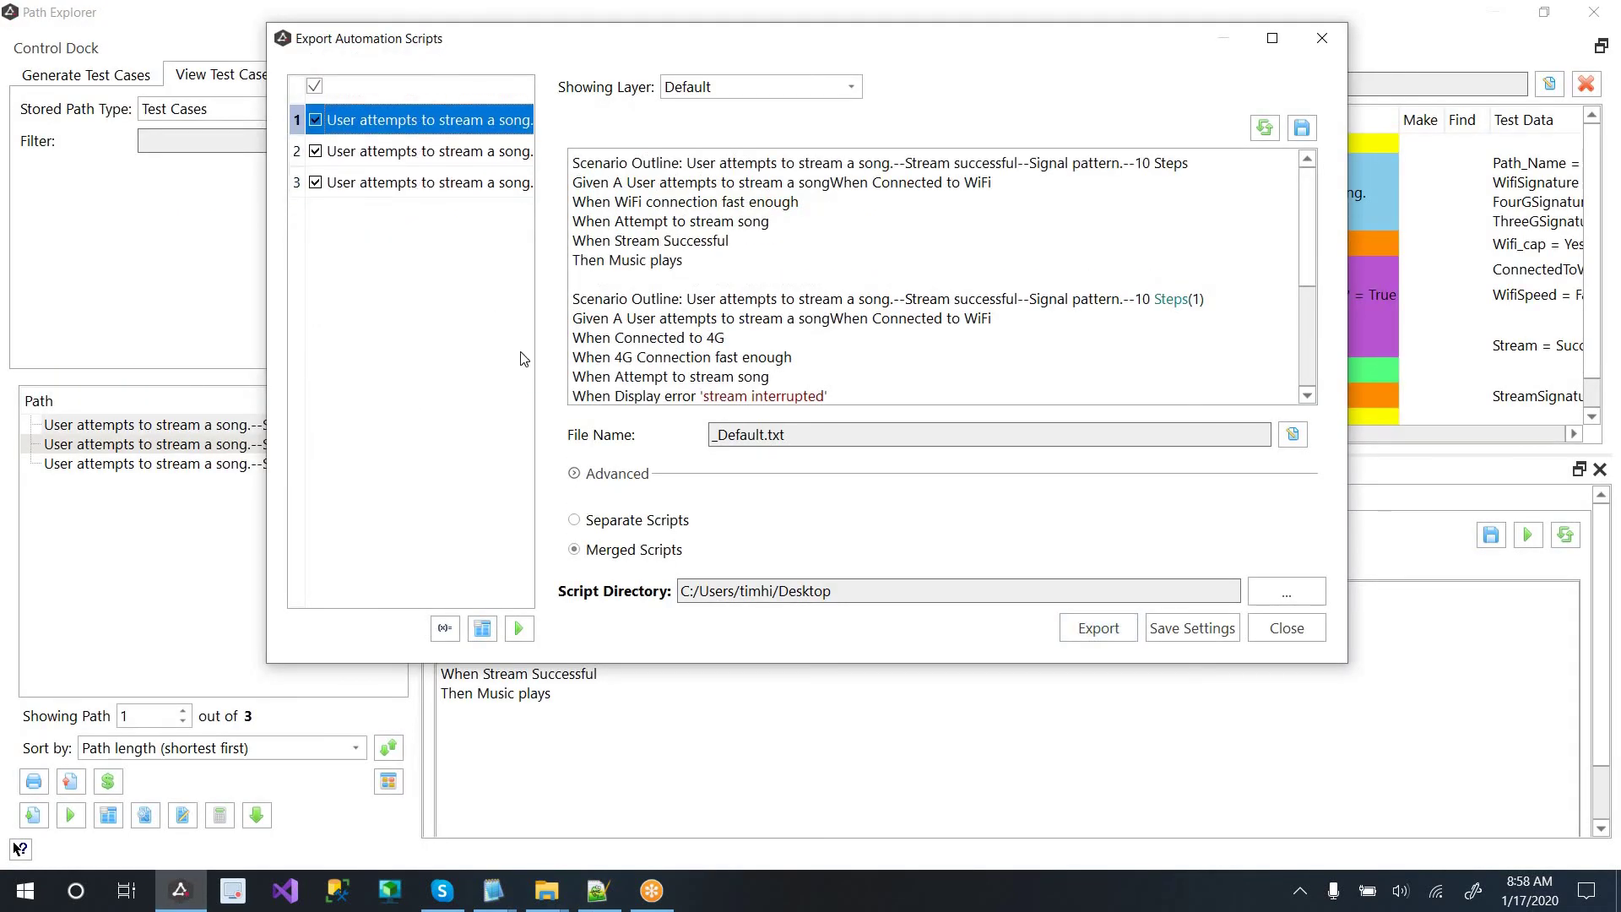